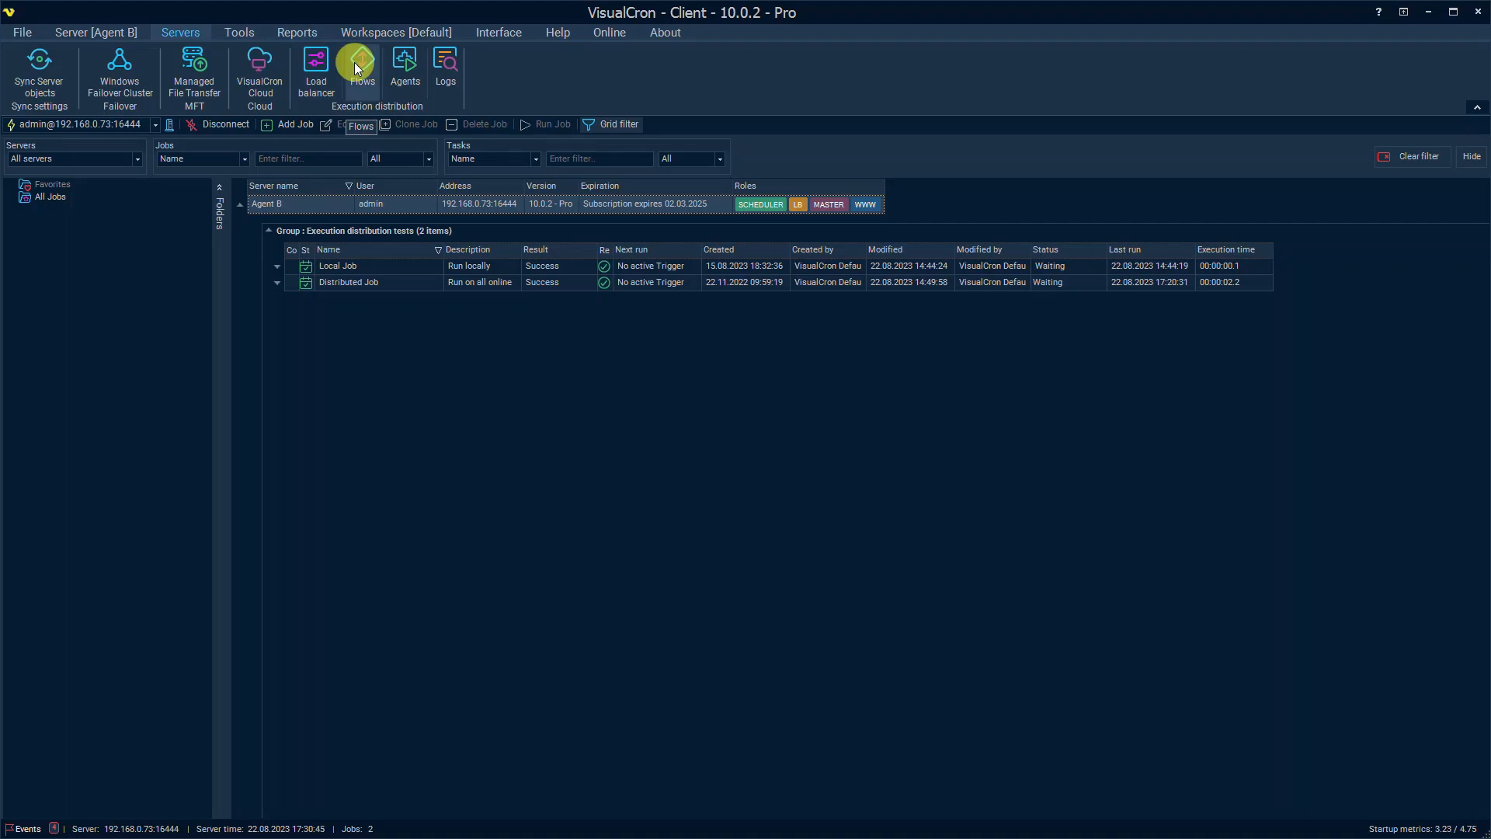
# Step: Uncheck 'Activate load balancing Broker on this Server' in Load balancer settings, then view the Flows list
pyautogui.click(317, 63)
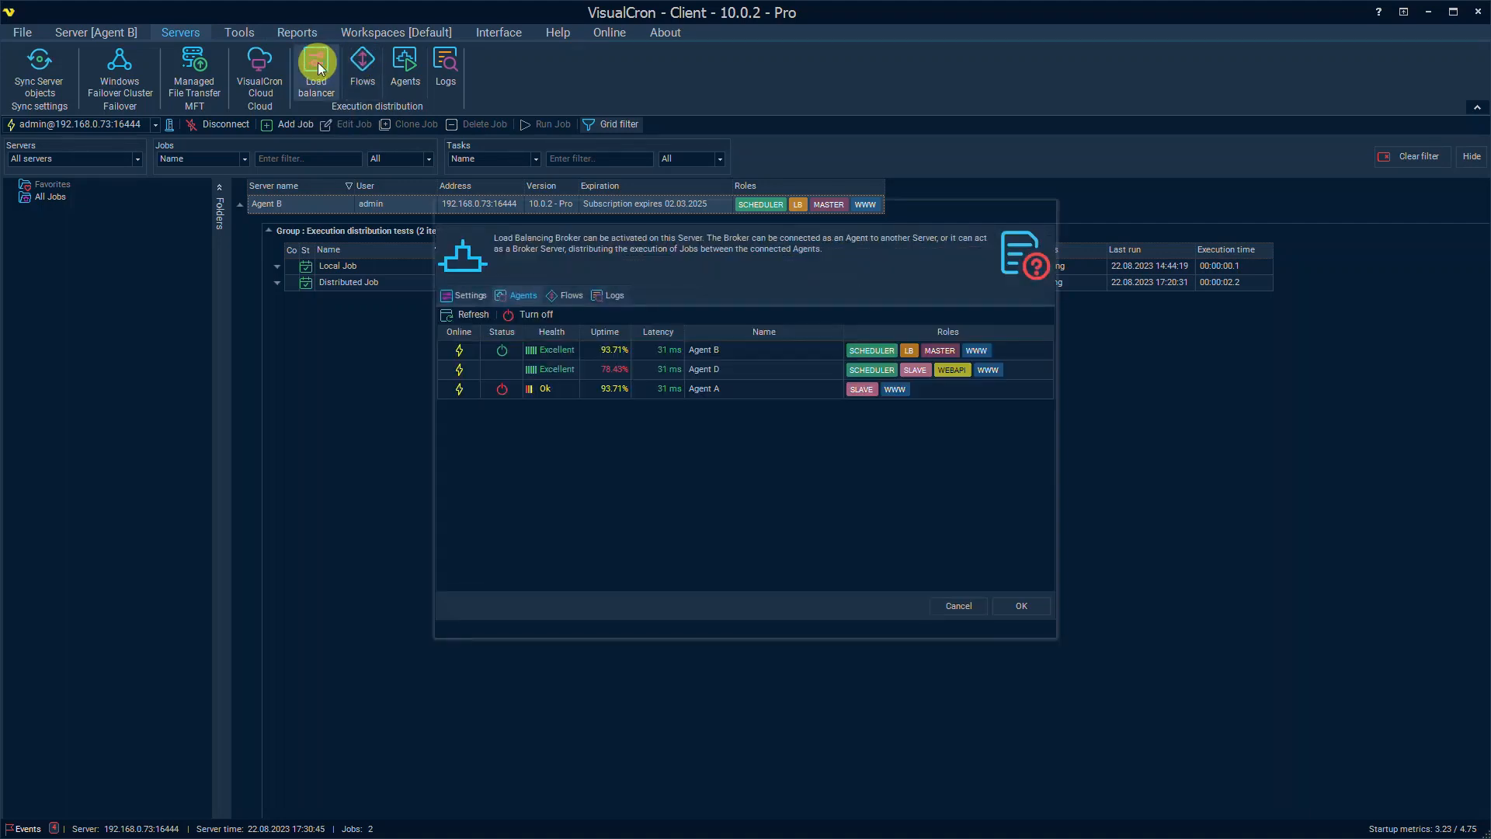
pyautogui.click(459, 295)
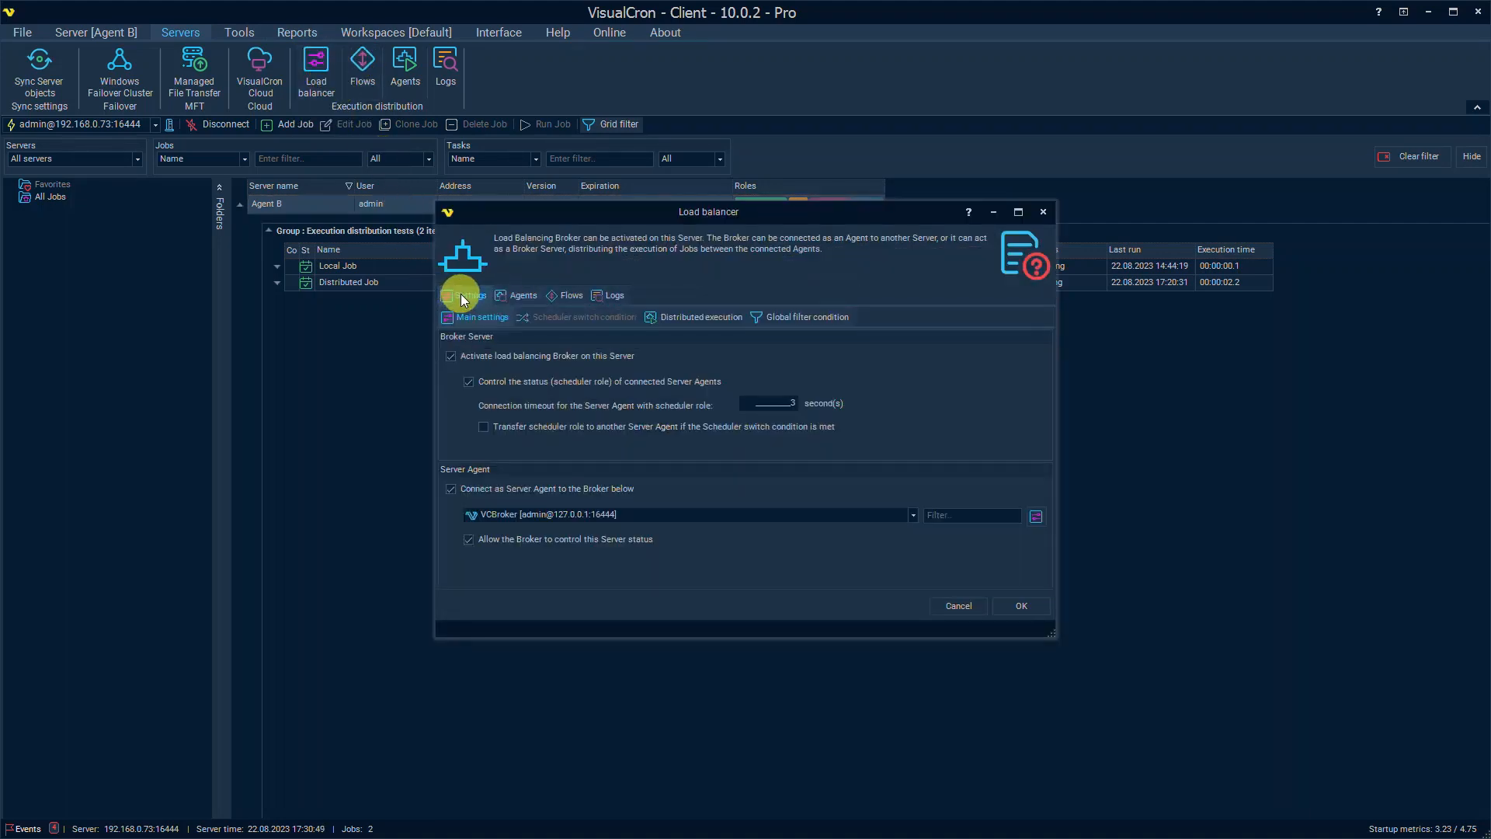
pyautogui.click(452, 356)
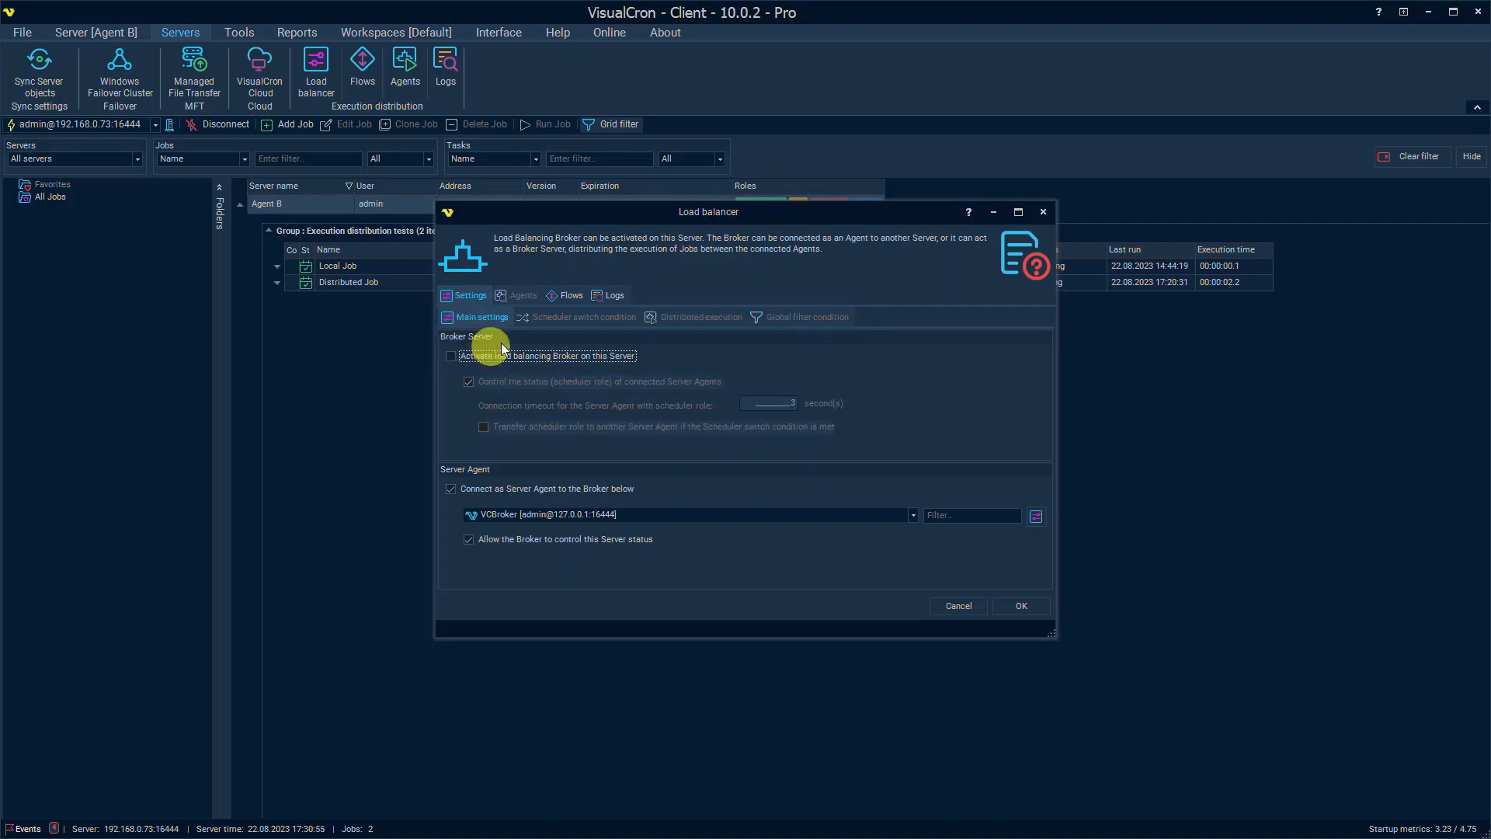
pyautogui.click(572, 295)
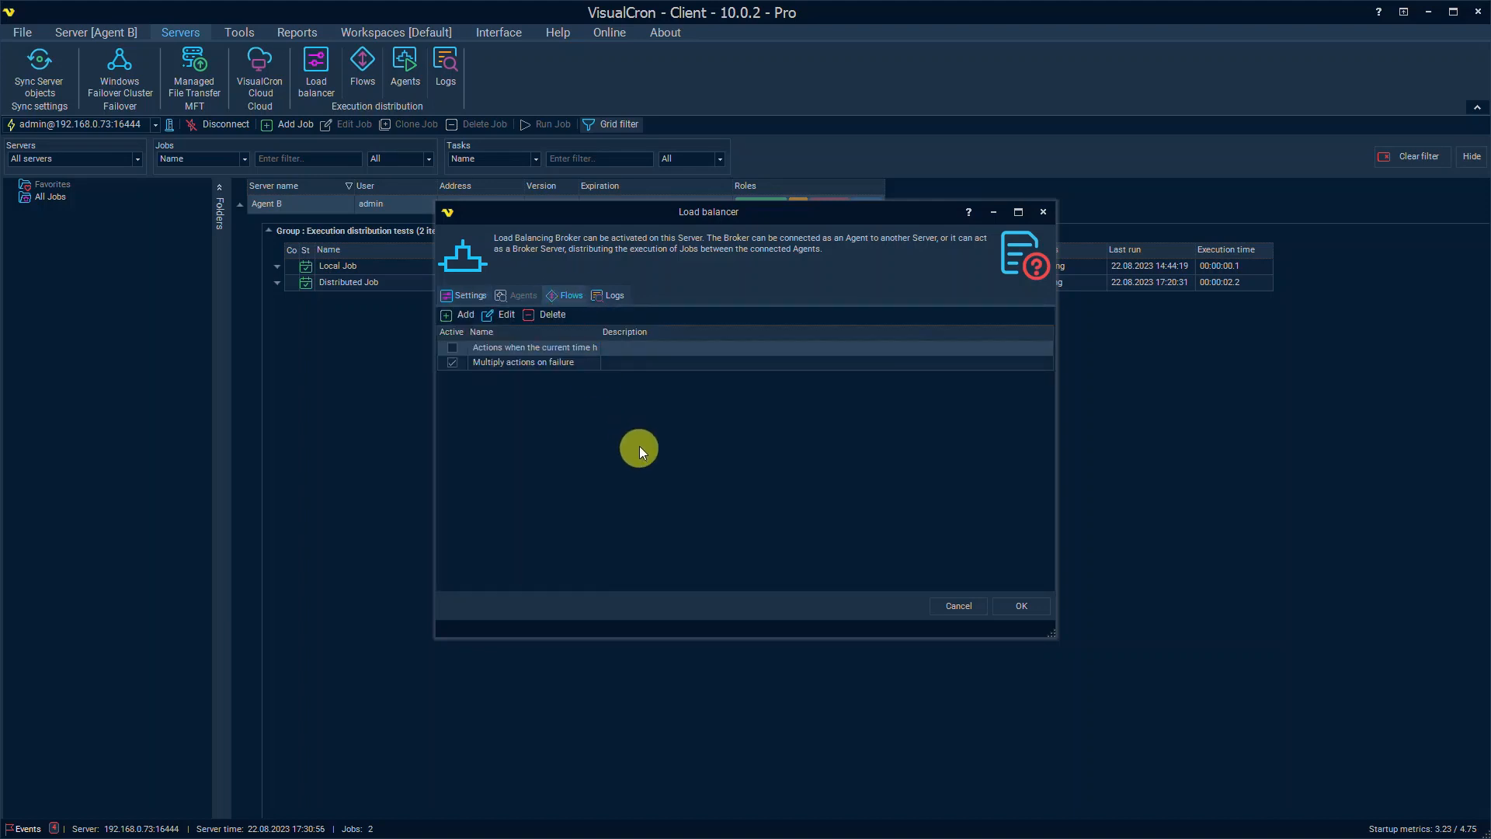
# Step: Cancel the load balancer, open and widen the Load balancing flows window, and check its Status tab
pyautogui.click(960, 605)
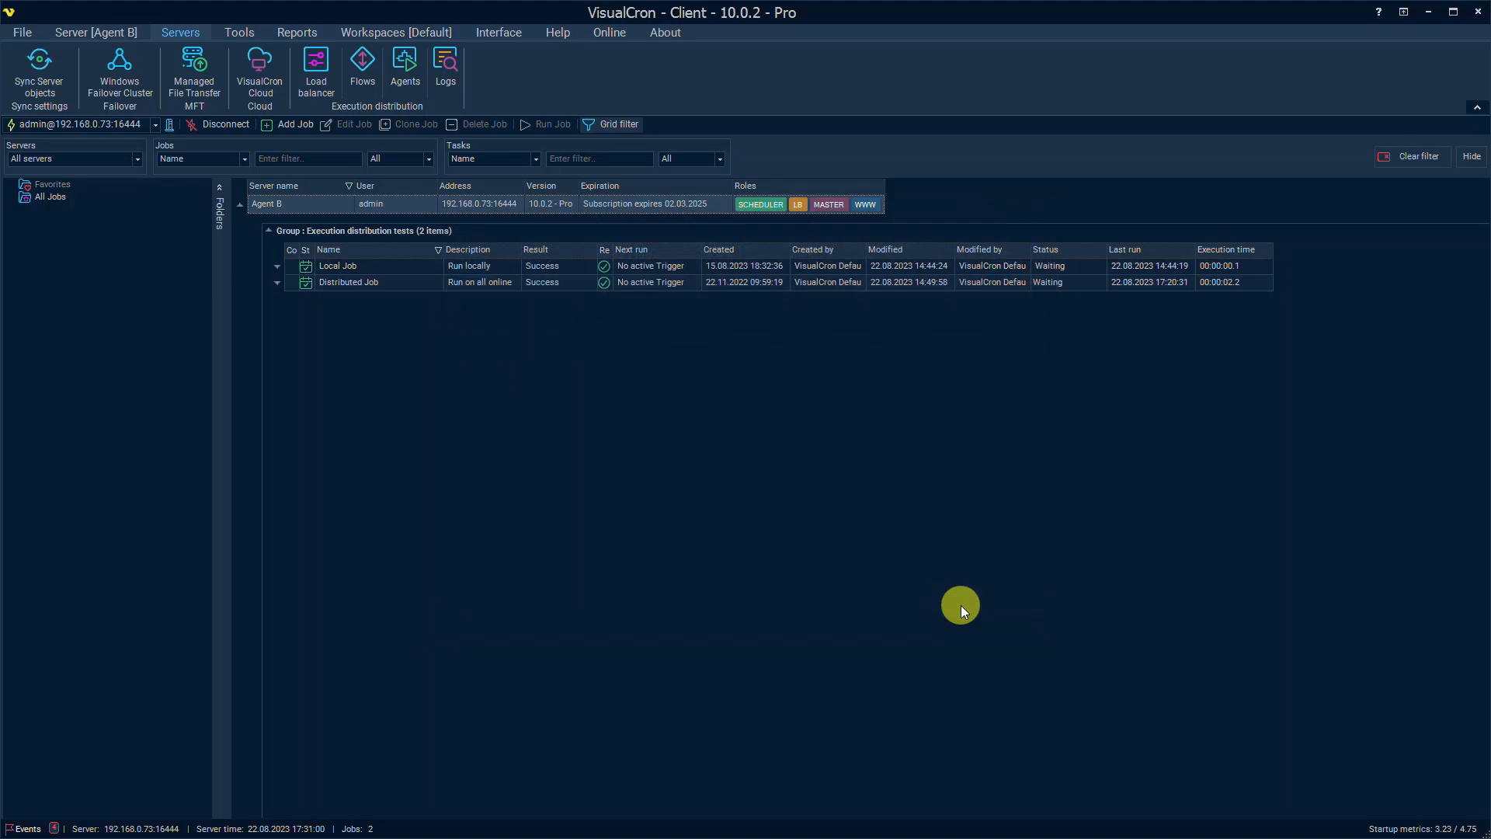
pyautogui.click(364, 62)
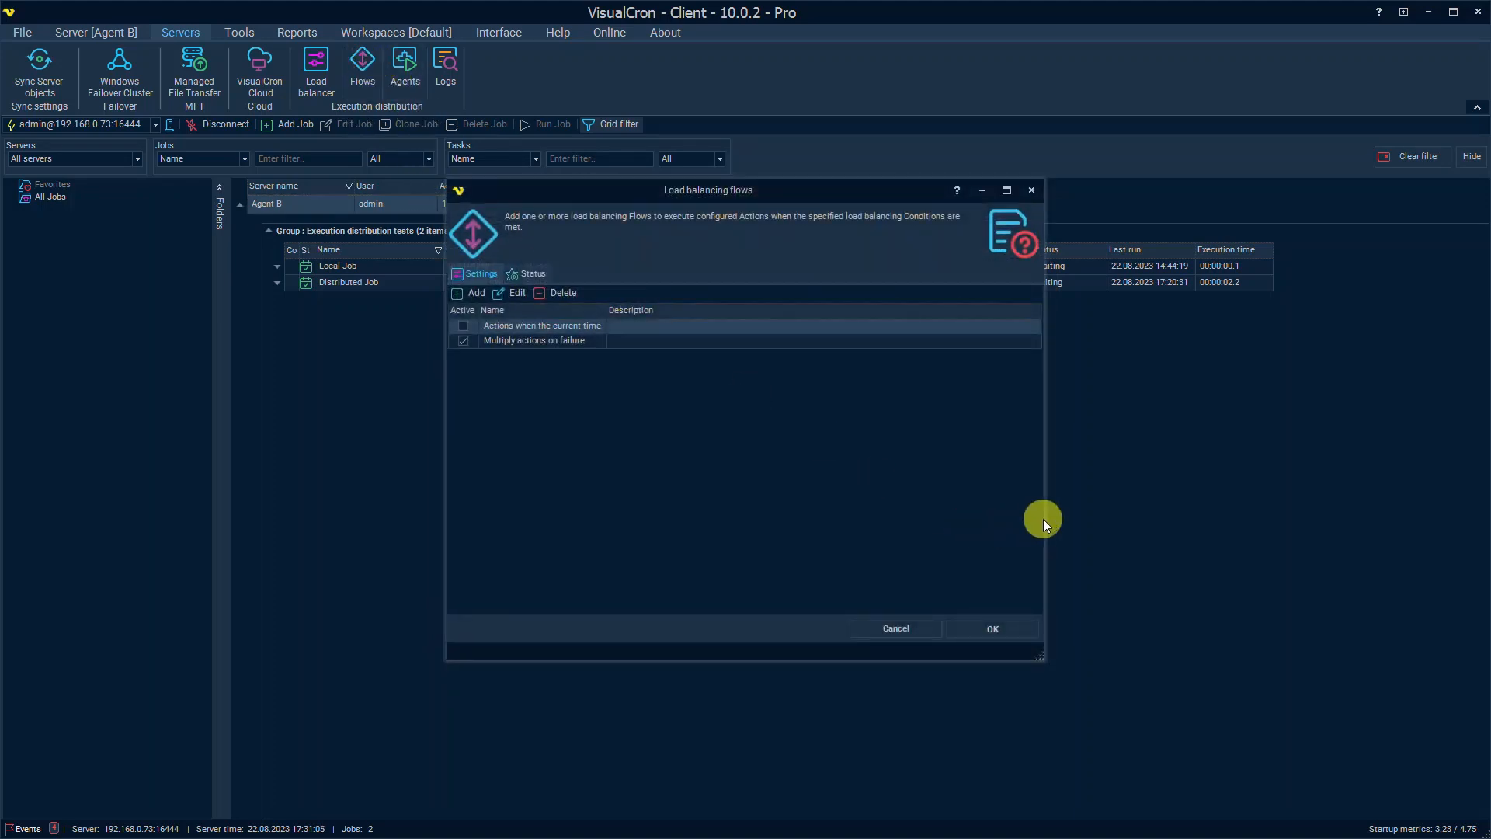
pyautogui.moveTo(1044, 517); pyautogui.dragTo(1375, 536)
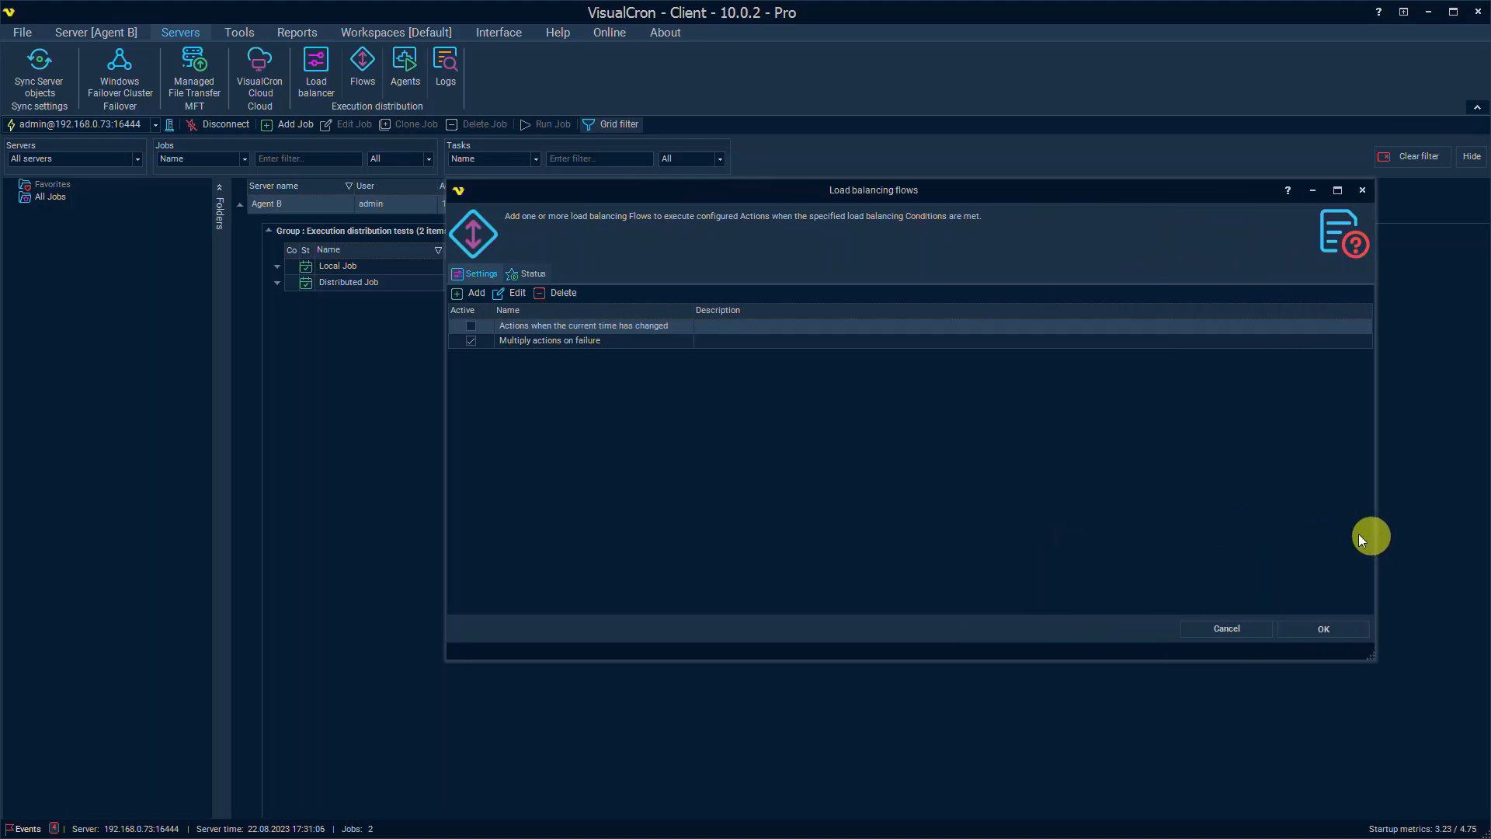
pyautogui.click(533, 274)
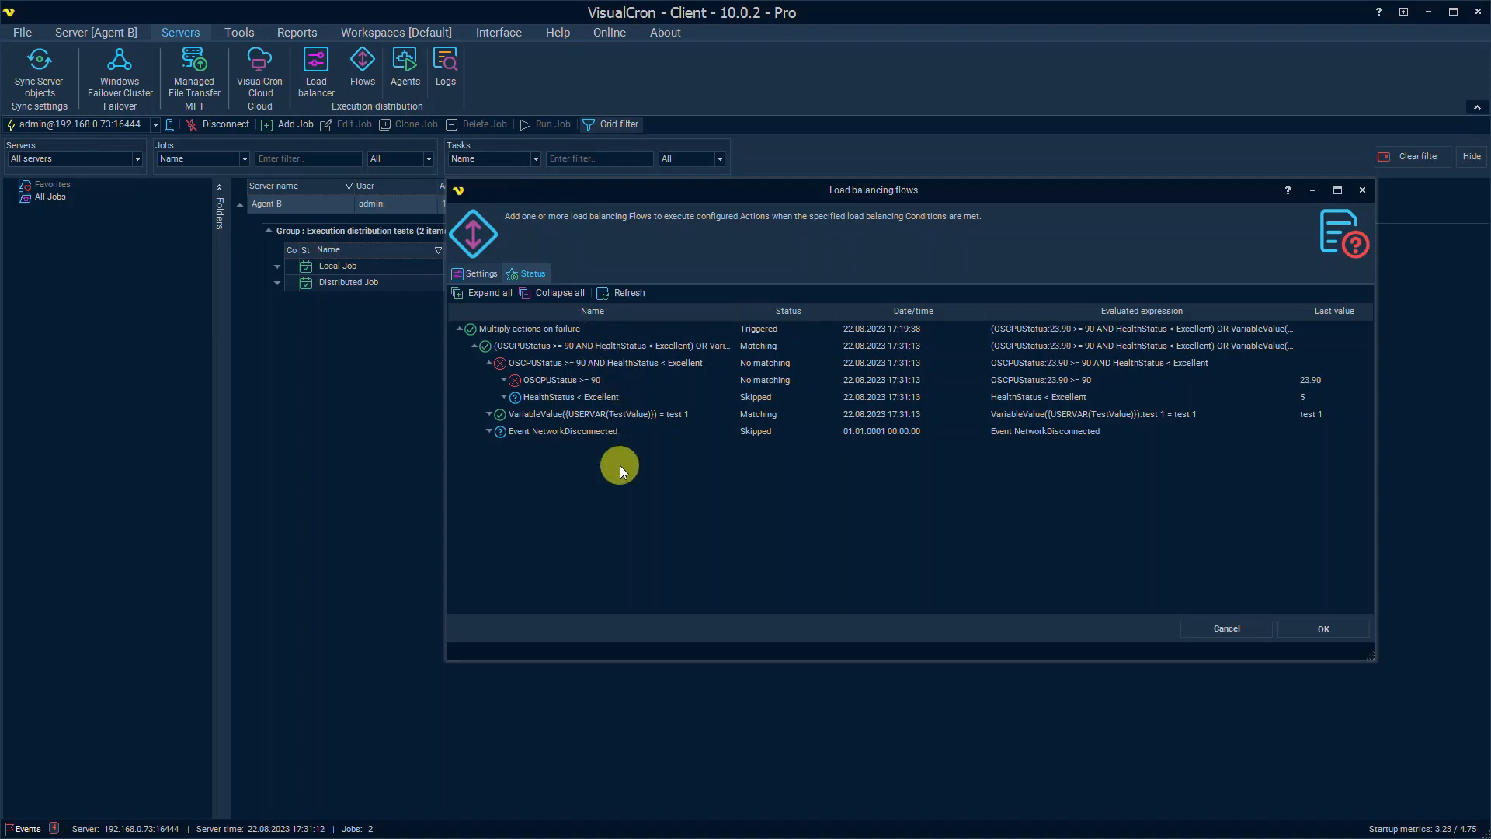
pyautogui.click(479, 271)
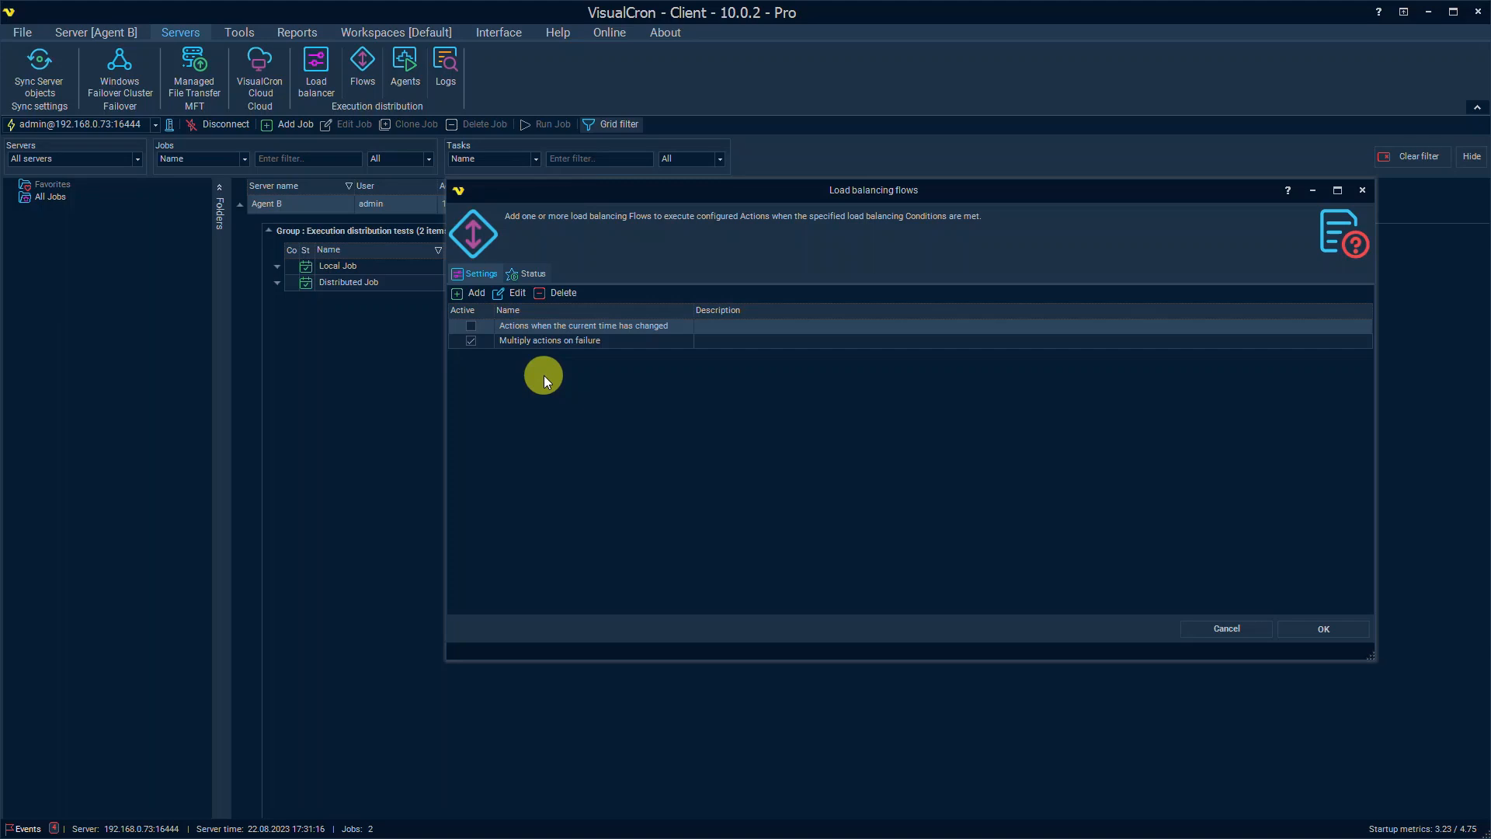
# Step: Open 'Multiply actions on failure' in an enlarged editor, check its Actions, and end on Conditions
pyautogui.doubleClick(578, 340)
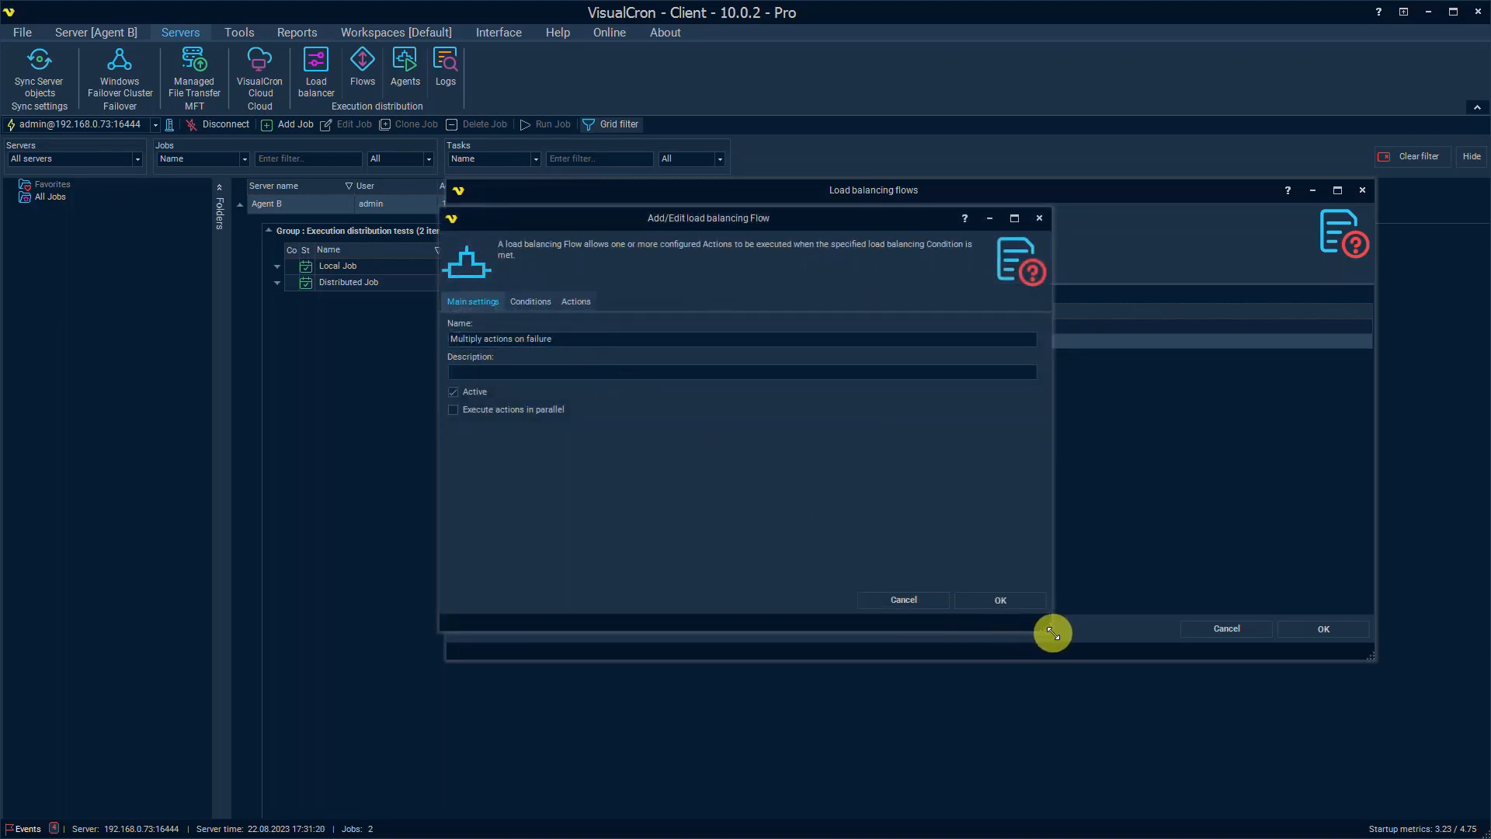
pyautogui.moveTo(1054, 633); pyautogui.dragTo(1371, 778)
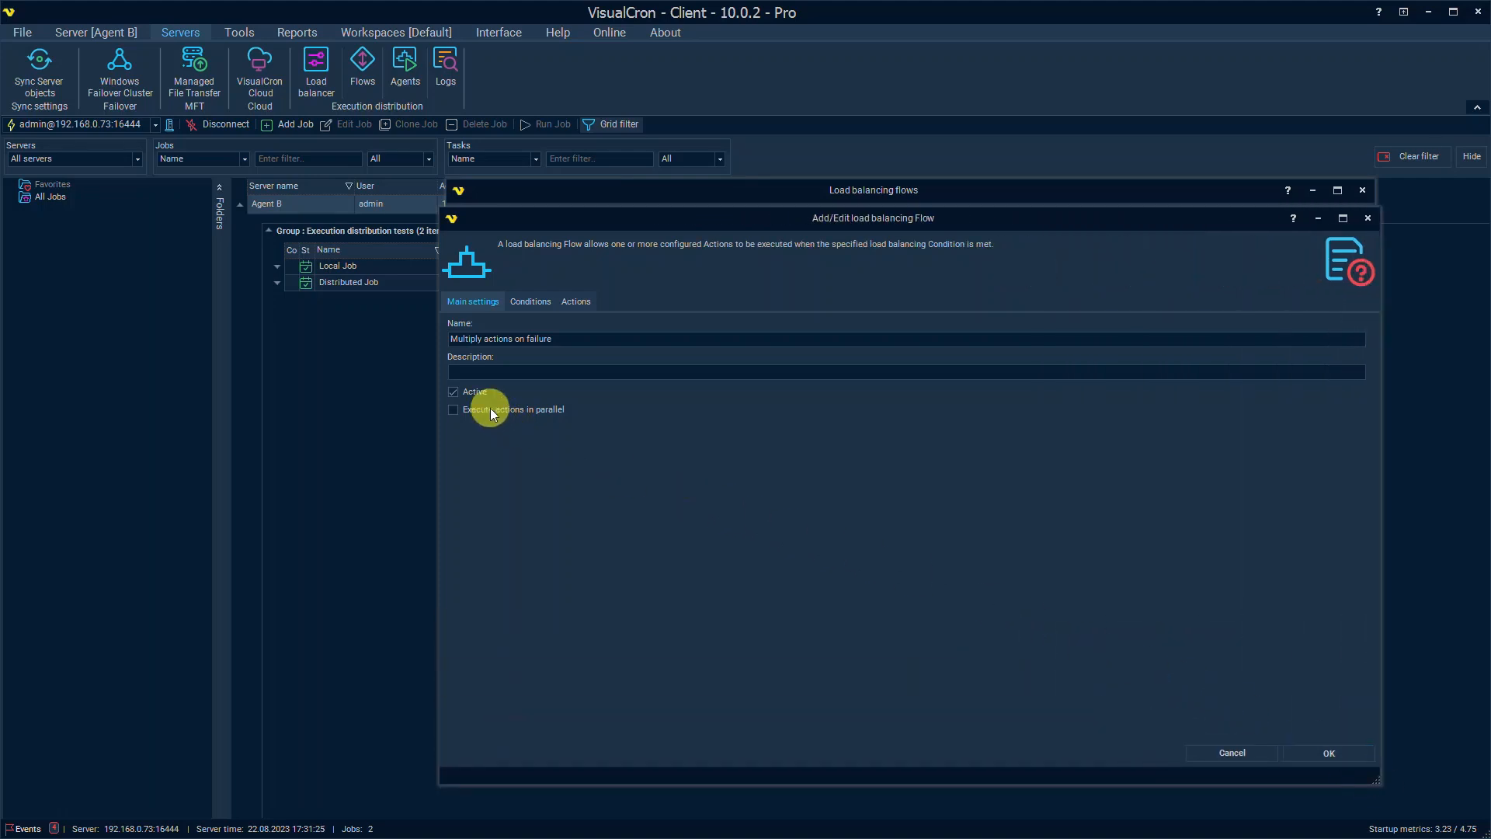
pyautogui.click(532, 302)
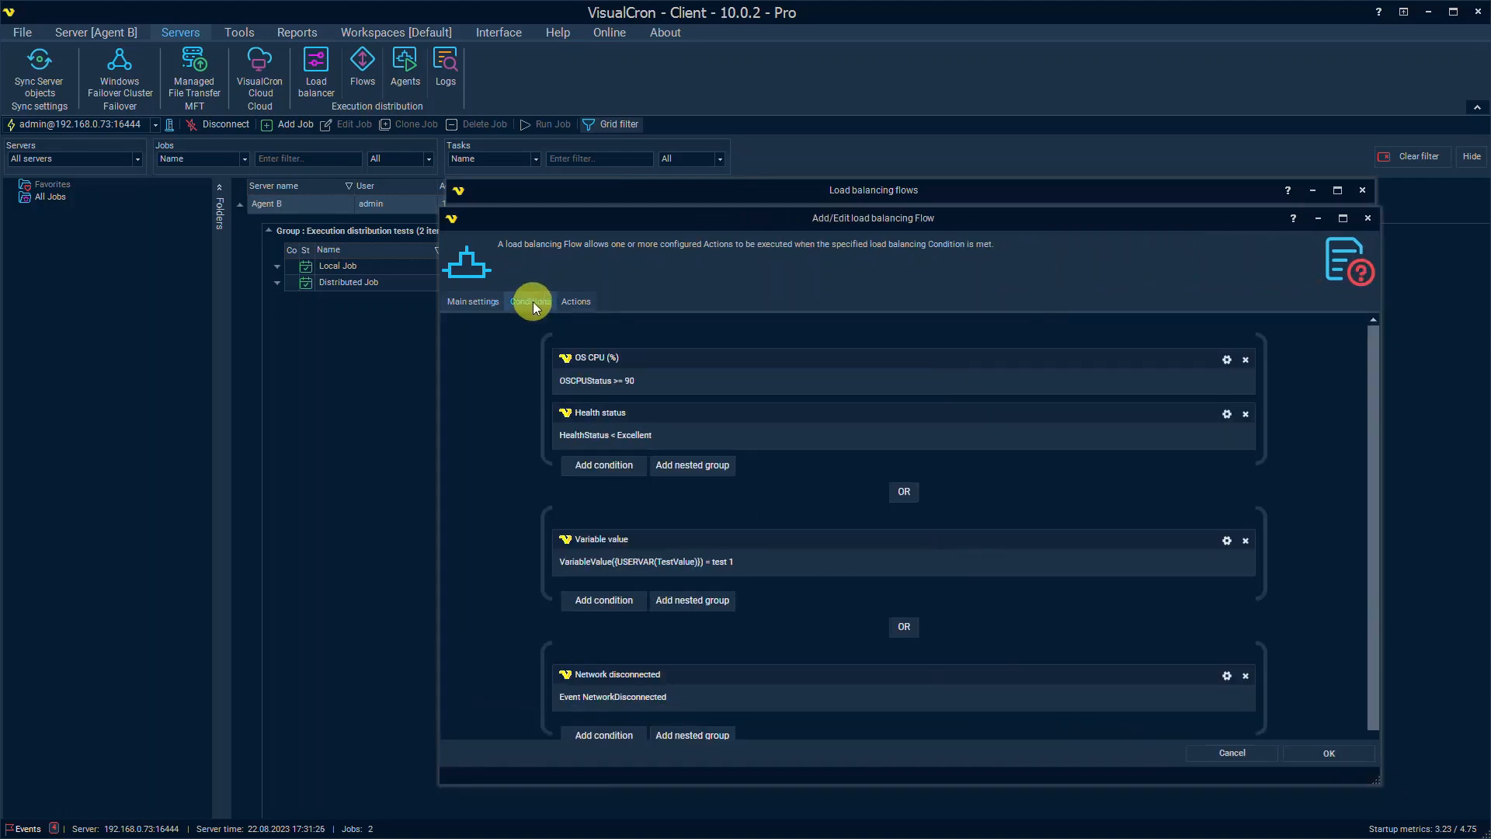
pyautogui.click(574, 301)
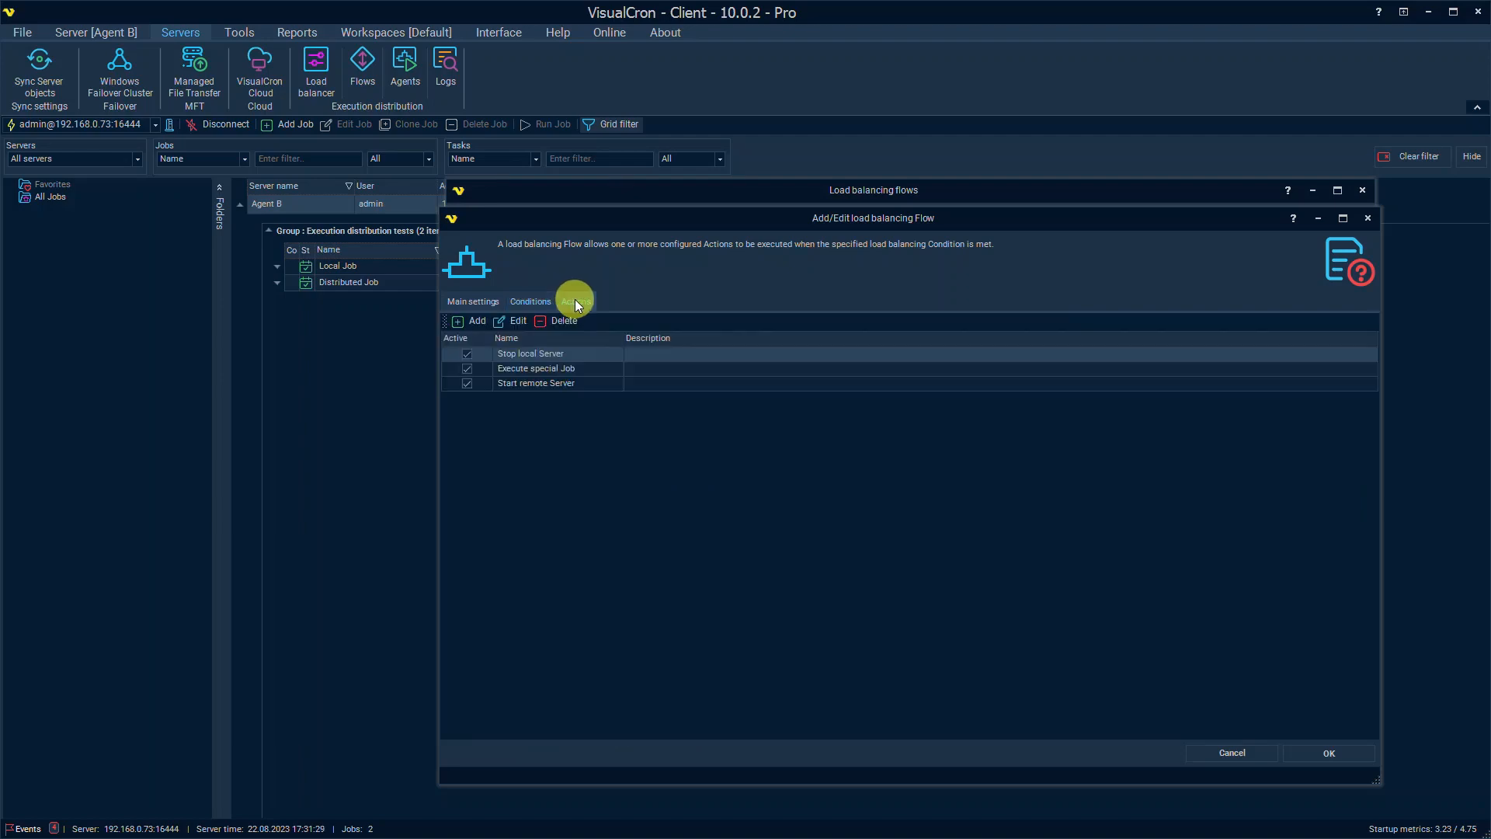
pyautogui.click(521, 301)
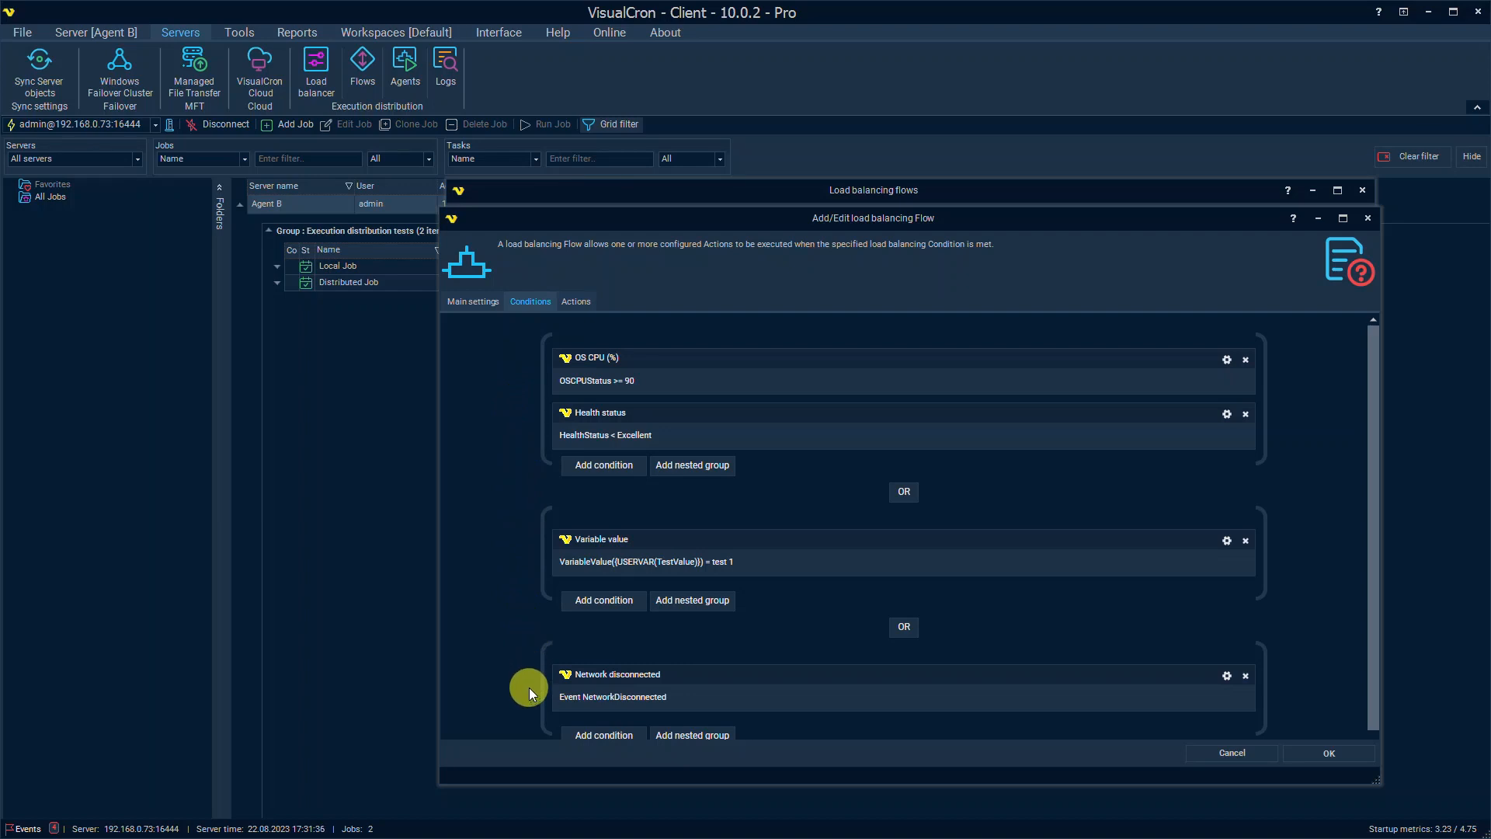
pyautogui.click(1340, 272)
pyautogui.scroll(-8, 1058, 536)
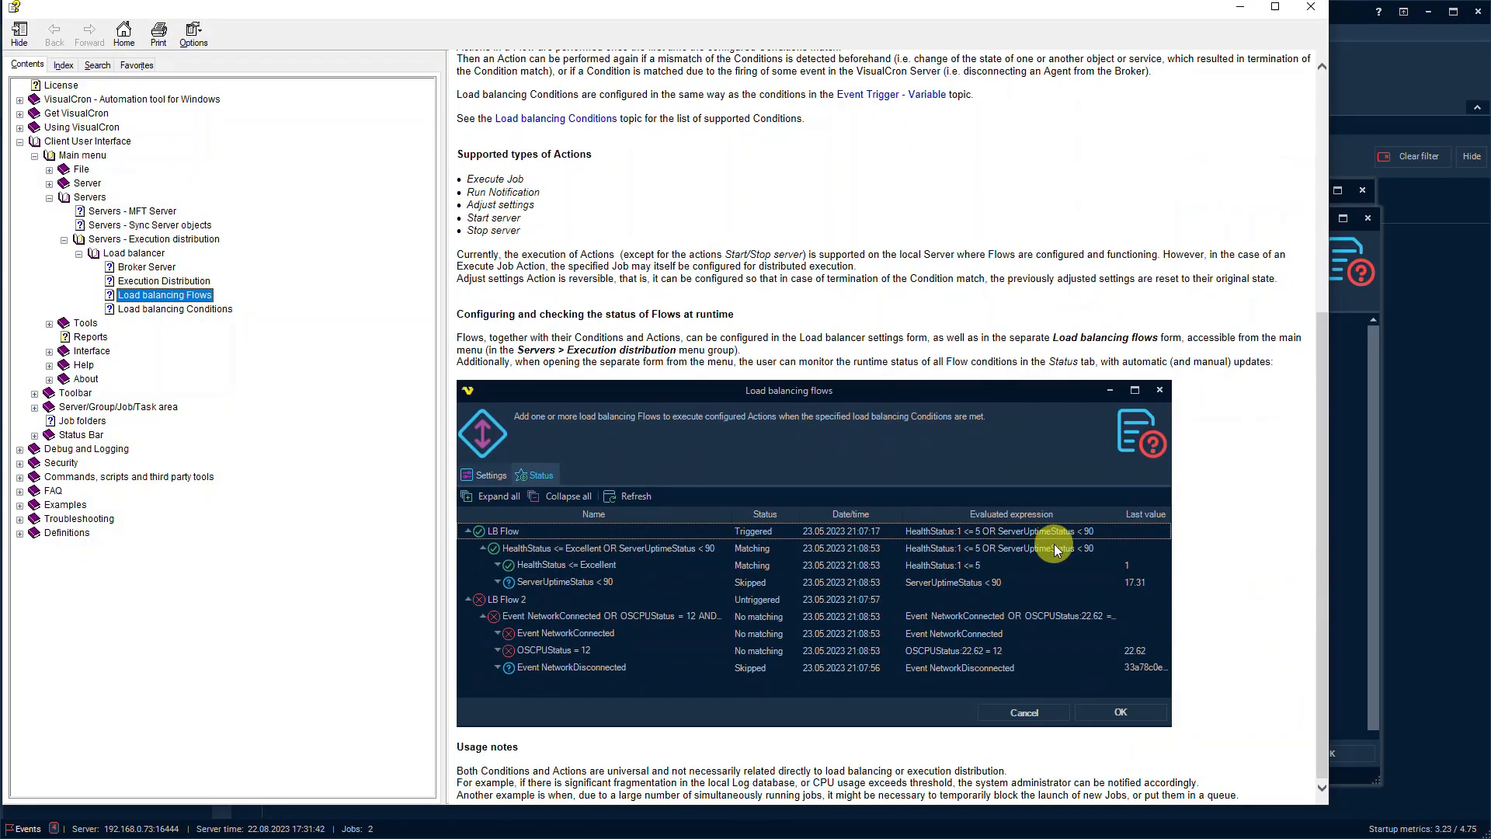
pyautogui.click(1311, 10)
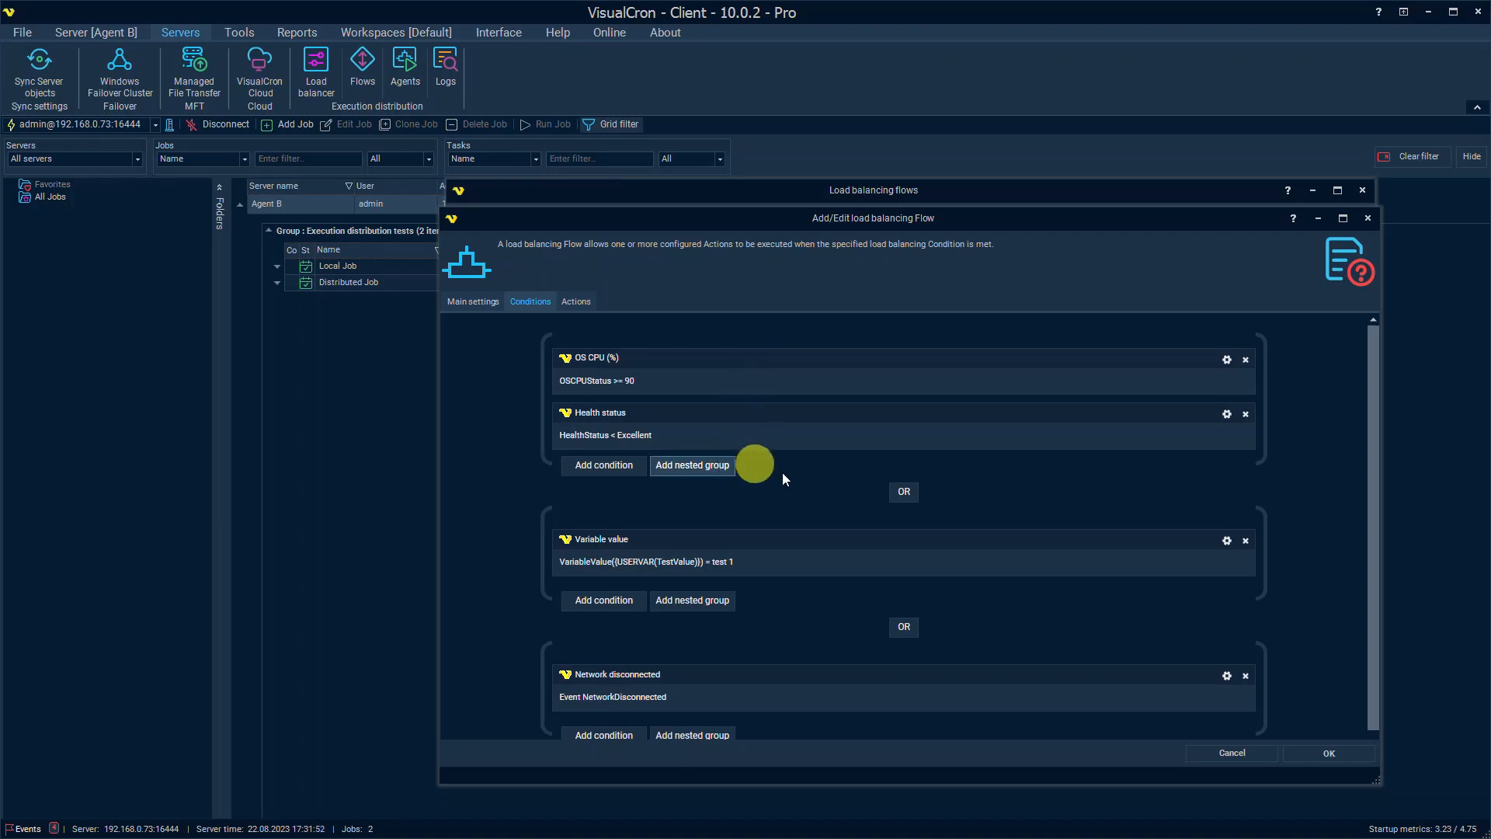
# Step: Toggle the condition-group link to AND and back to OR, then edit the OS CPU (%) condition
pyautogui.click(906, 493)
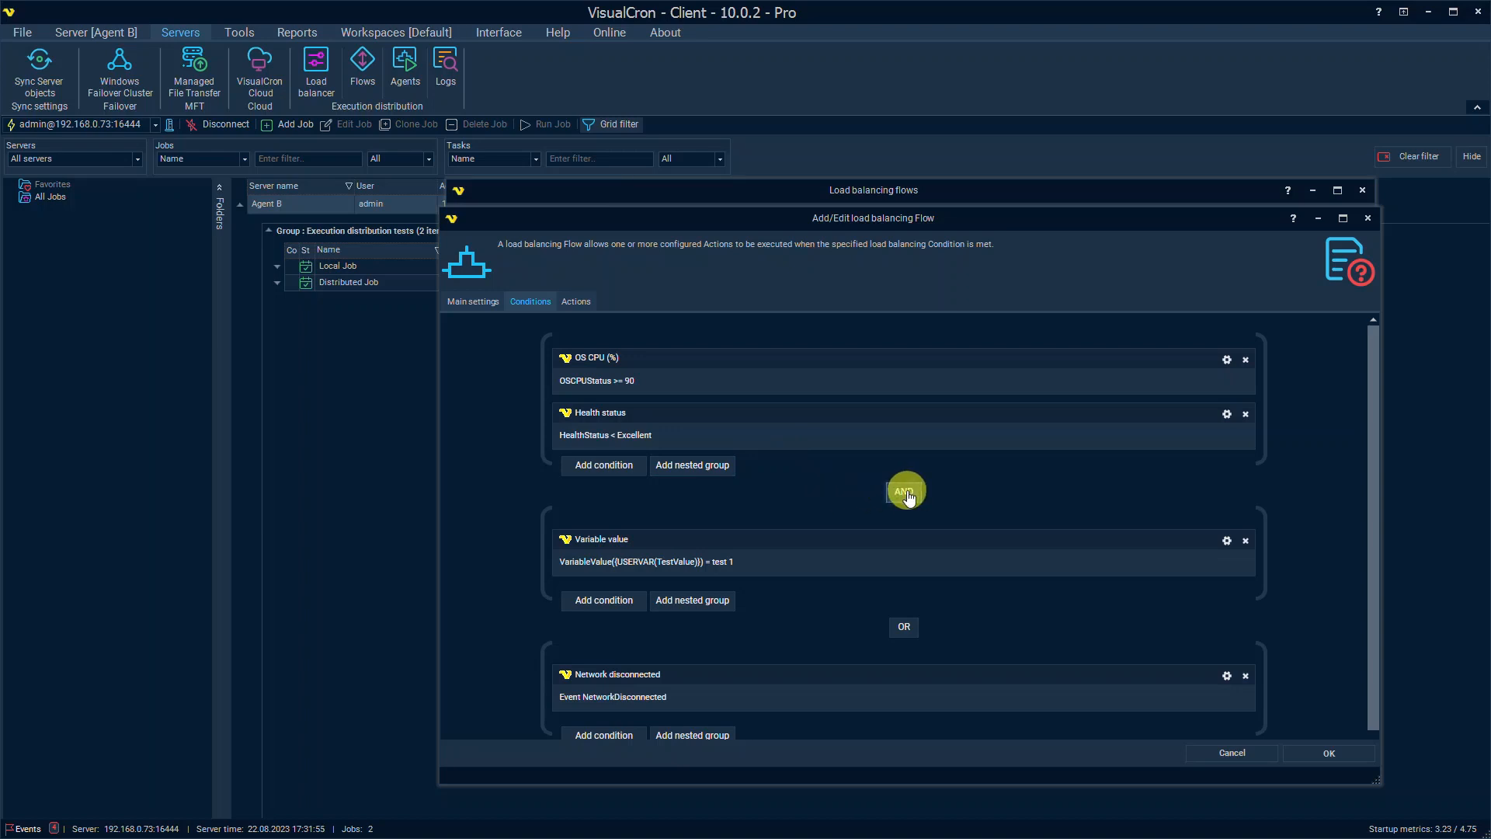
pyautogui.click(906, 492)
pyautogui.doubleClick(668, 380)
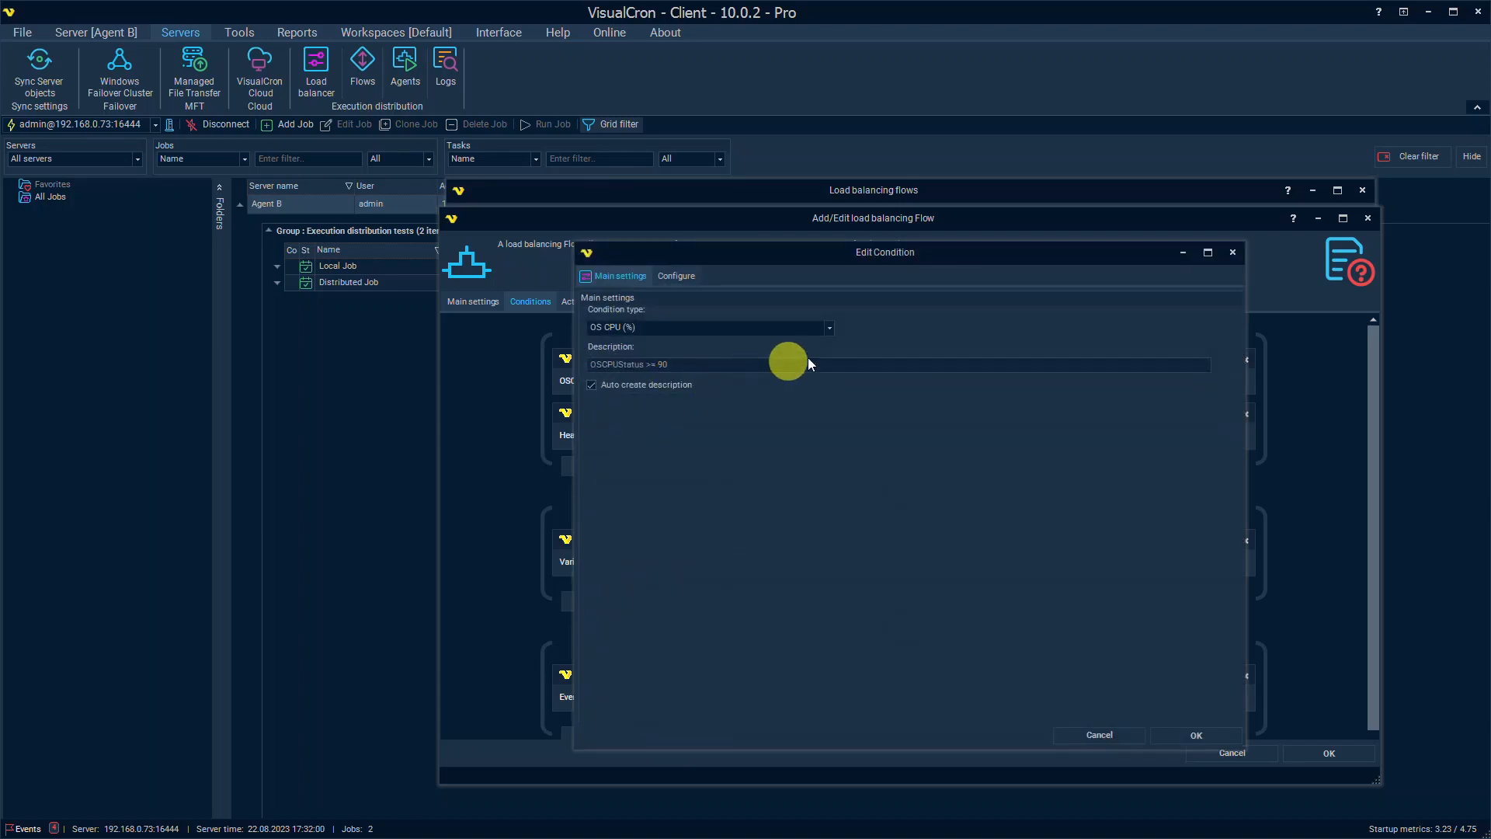
pyautogui.click(832, 328)
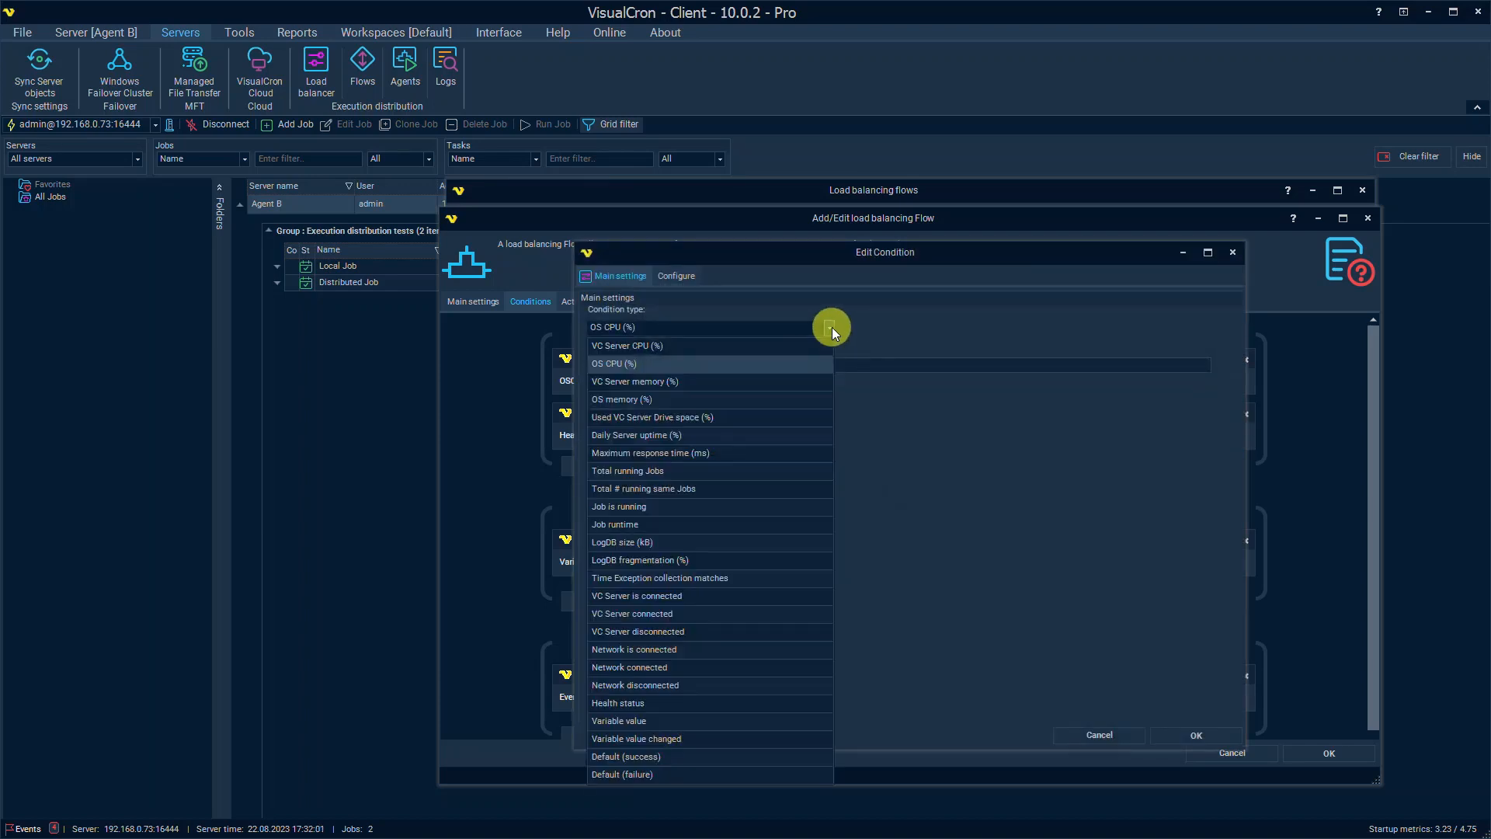
pyautogui.click(634, 363)
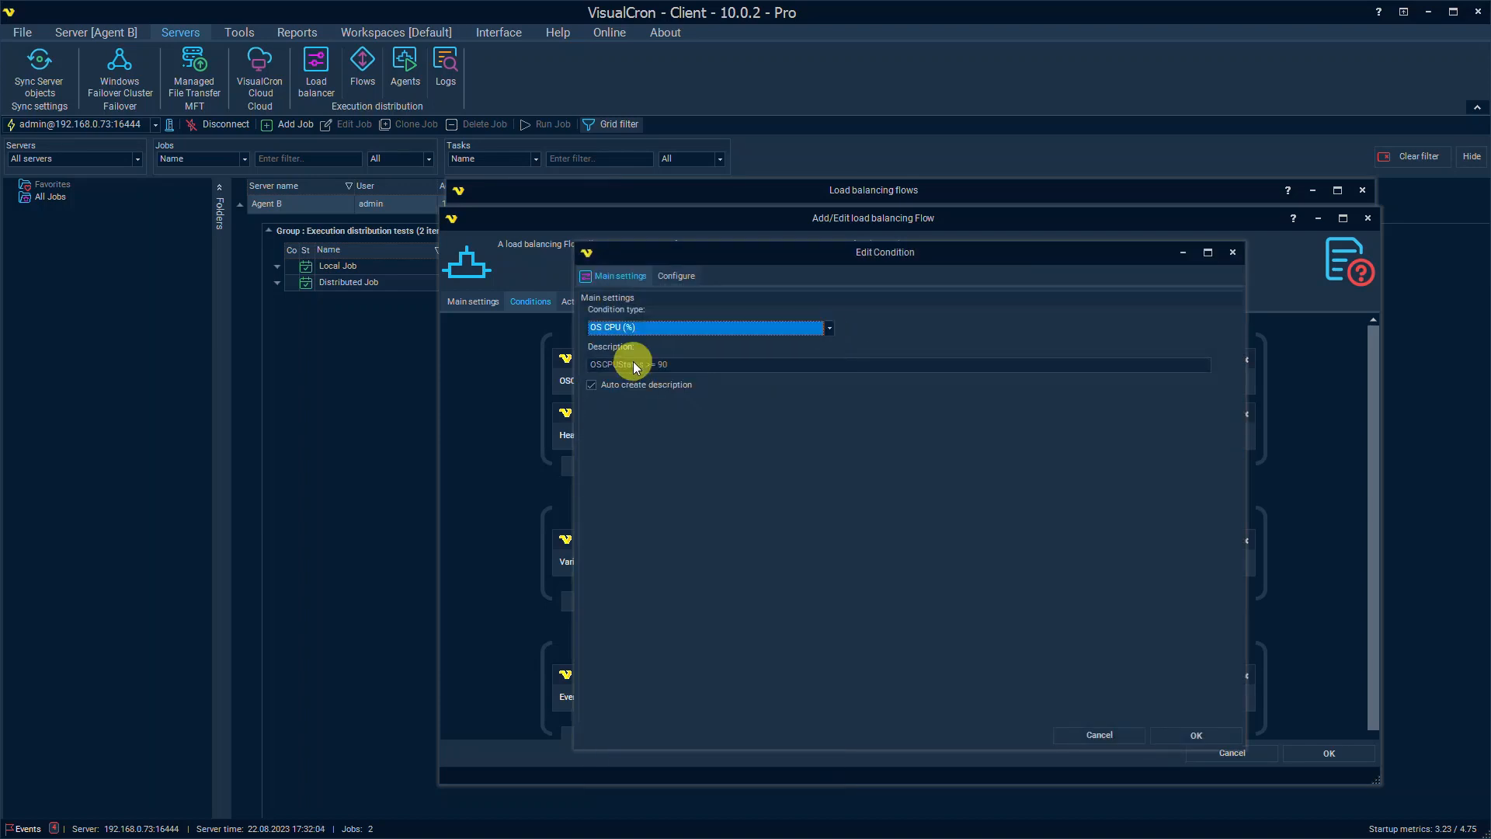
# Step: Untie the condition from the current server, pick Agent A, and keep the Larger or equal comparison
pyautogui.click(684, 277)
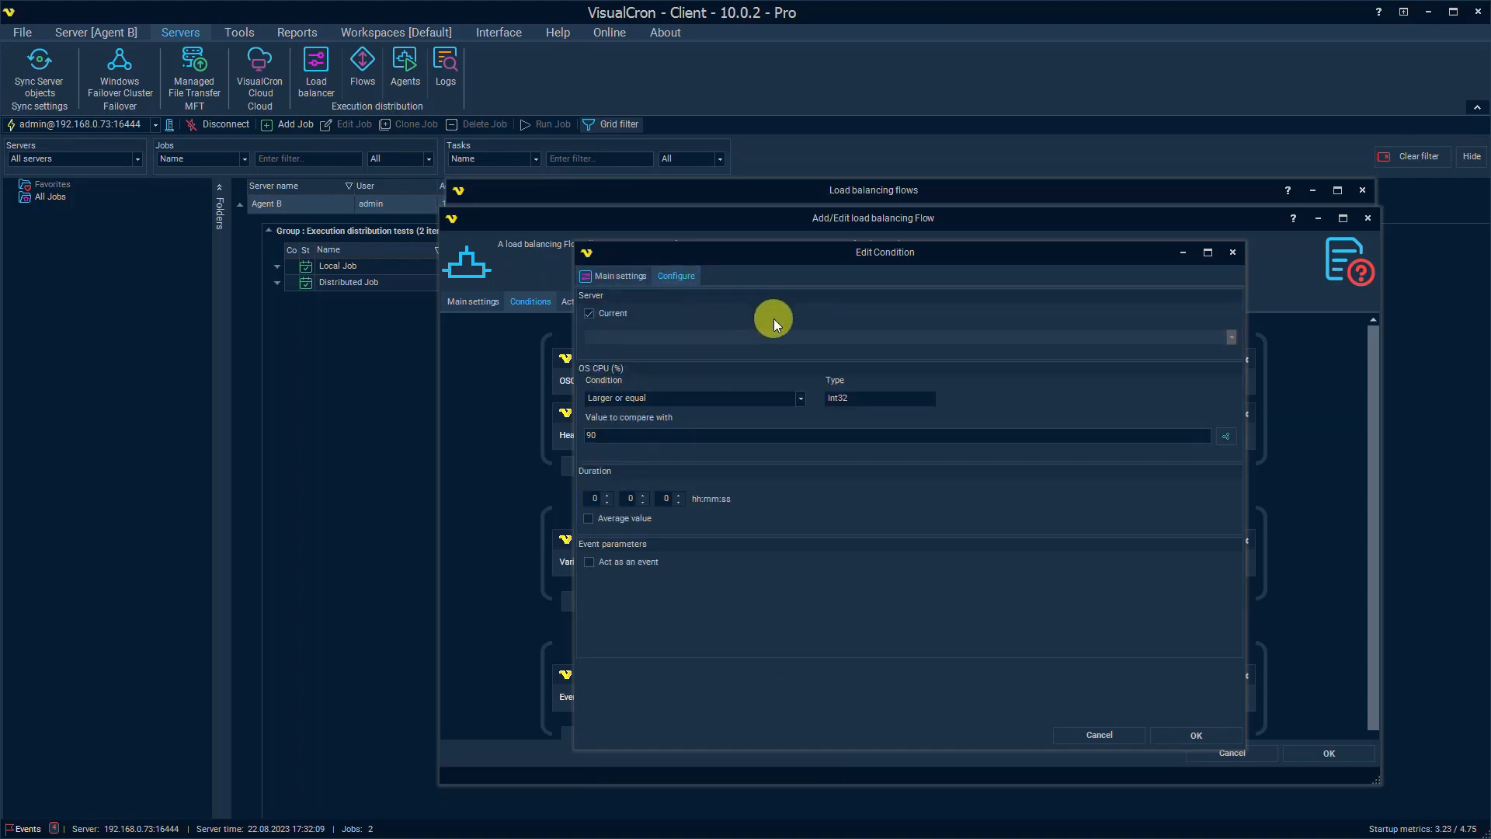
pyautogui.click(622, 314)
pyautogui.click(637, 334)
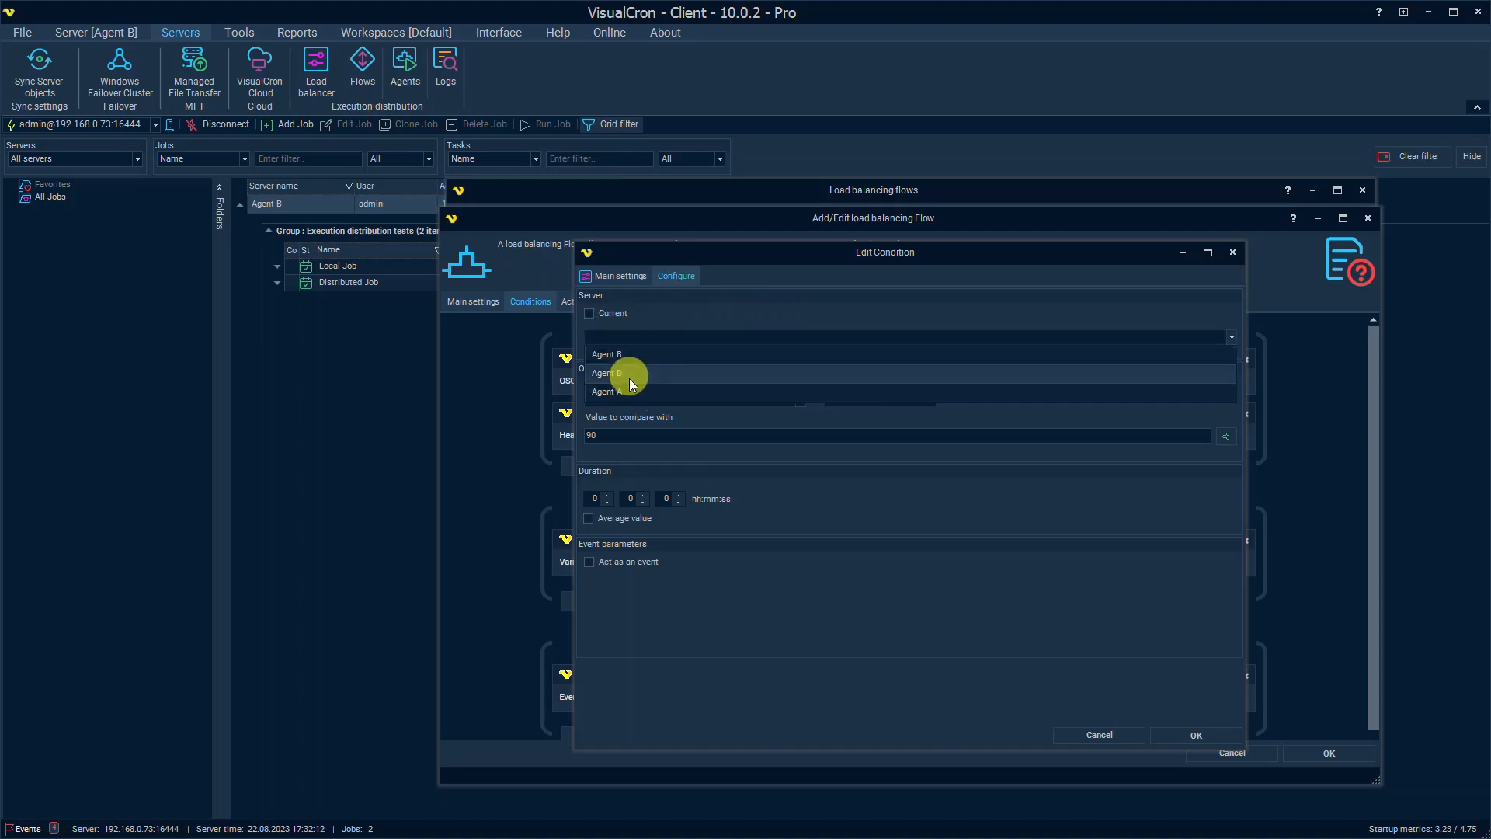
pyautogui.click(629, 387)
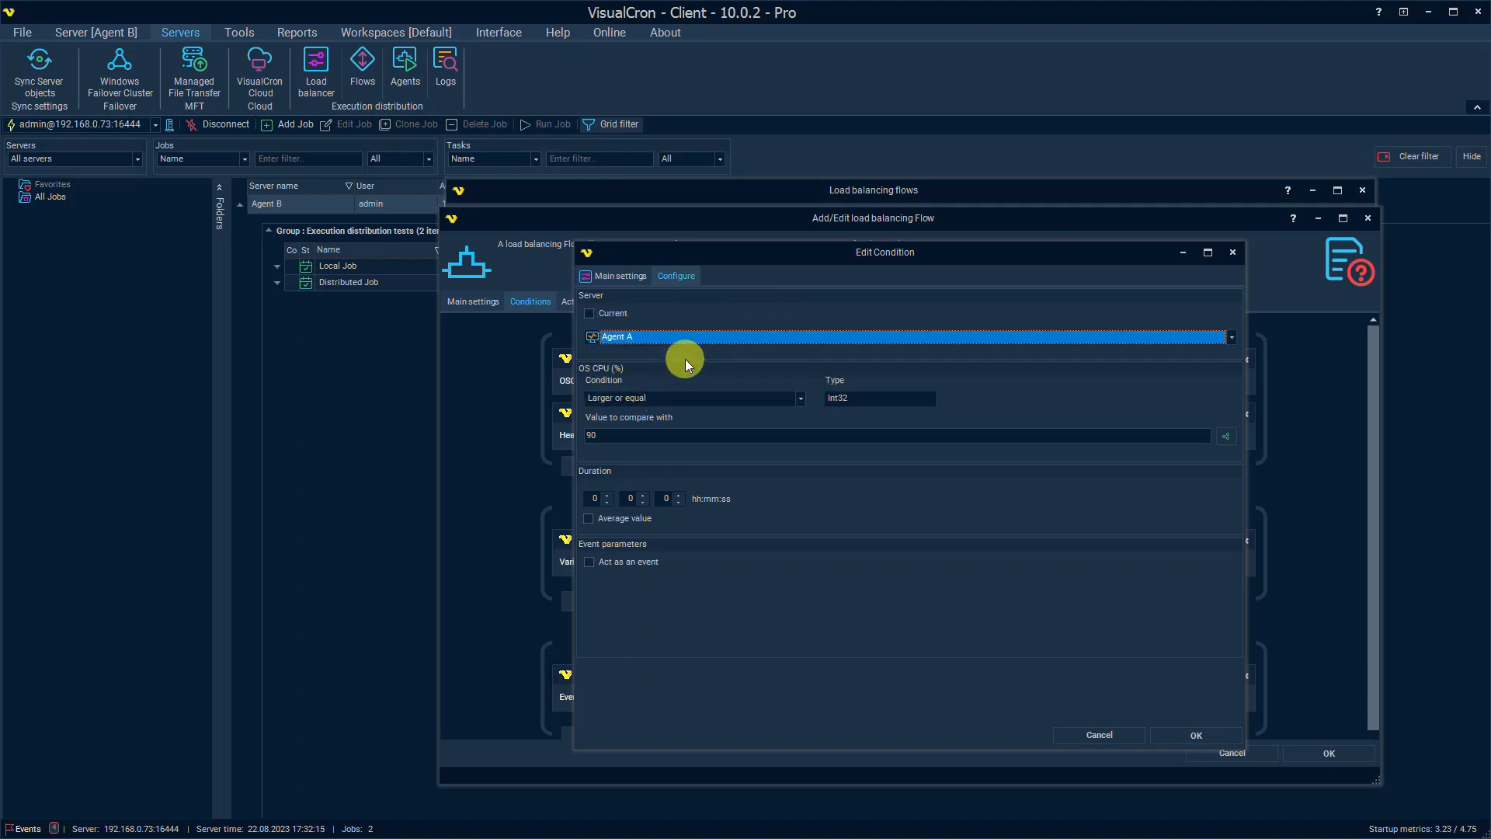
pyautogui.click(781, 398)
pyautogui.click(800, 396)
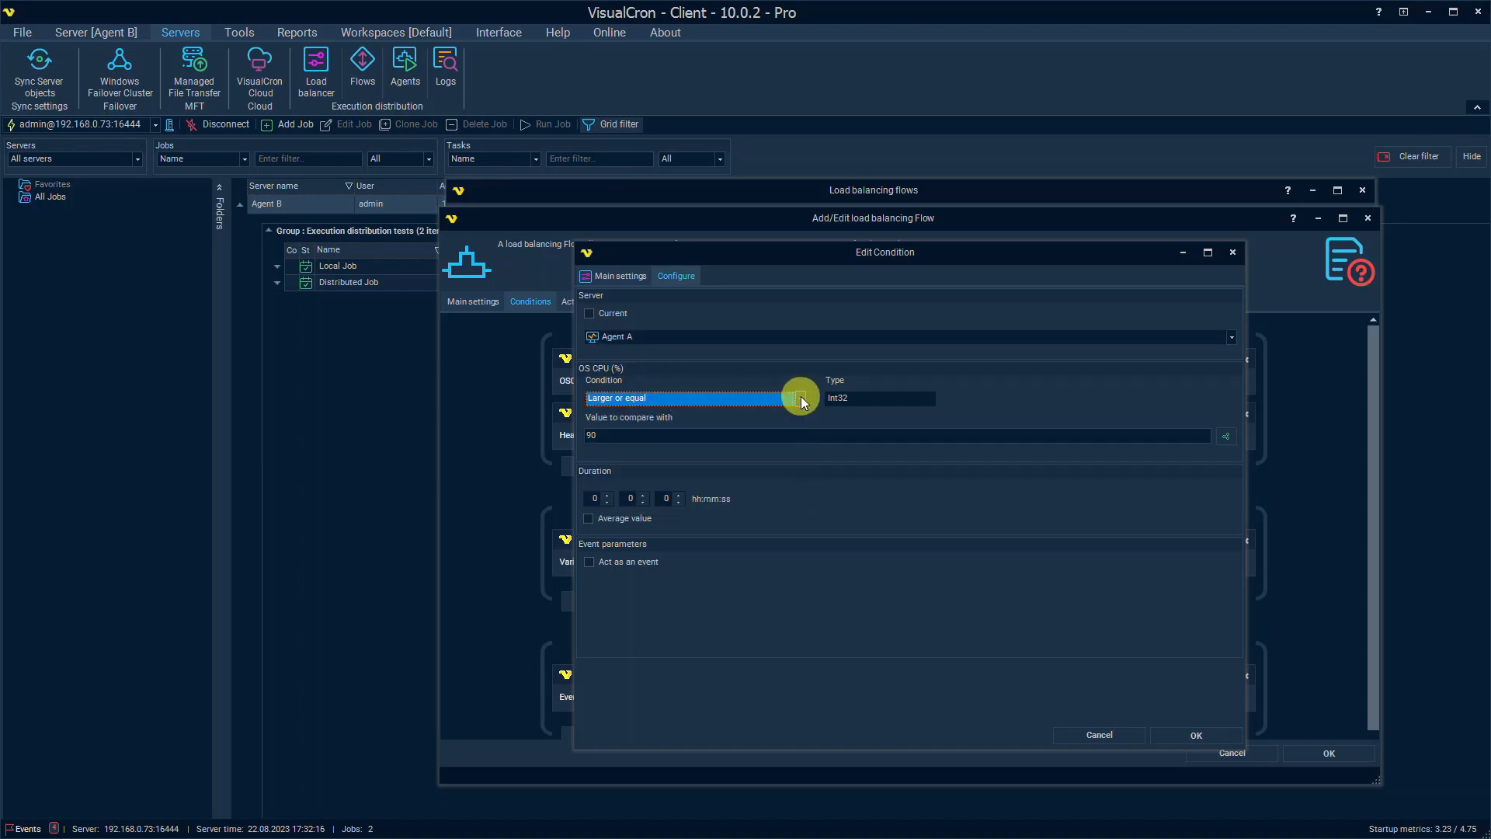
# Step: Enter 4, tick Average value, toggle Act as an event on and off, then cancel
pyautogui.click(803, 434)
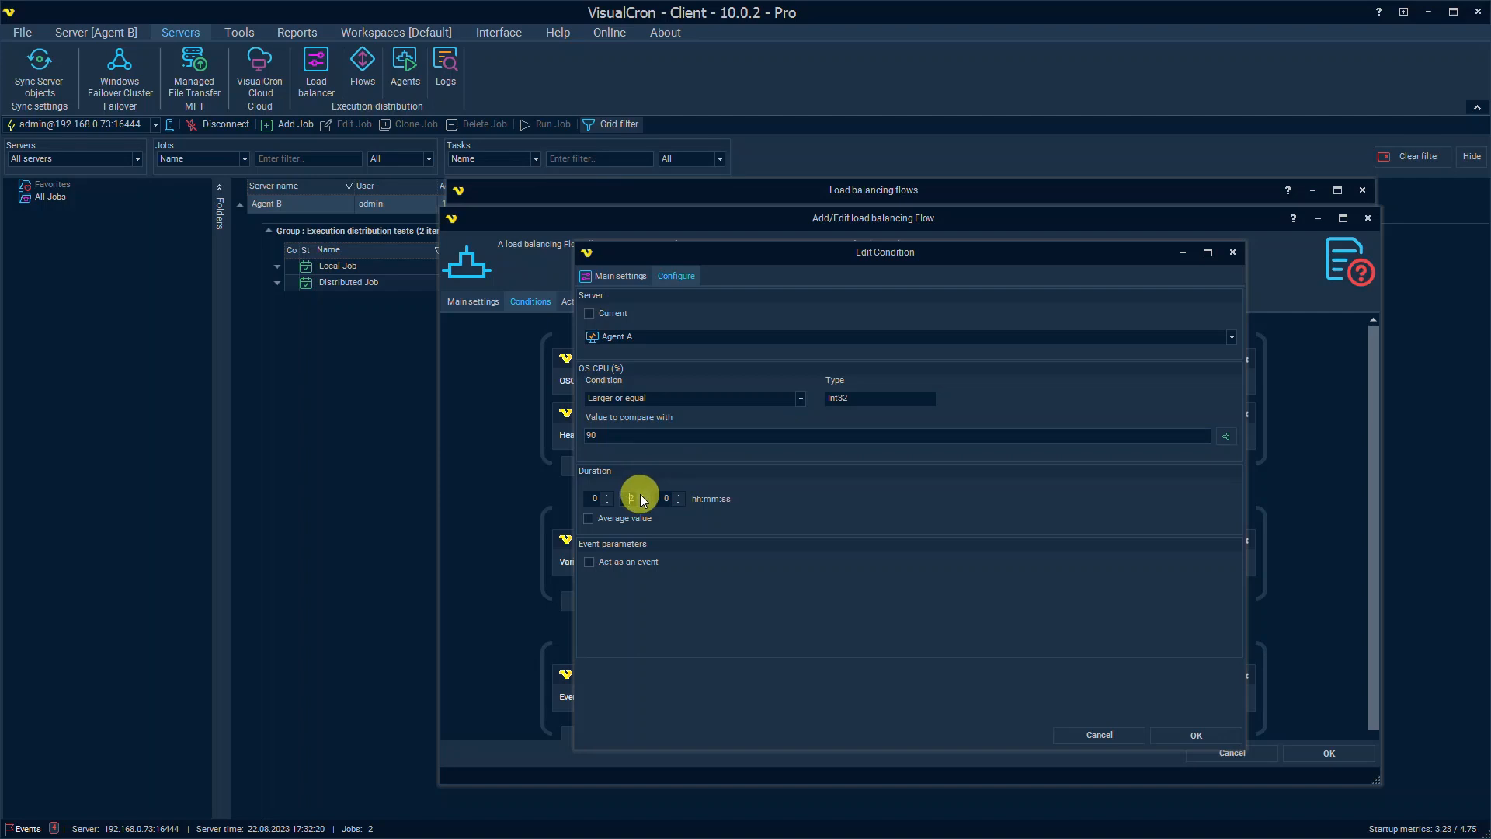
pyautogui.write('4')
pyautogui.click(590, 520)
pyautogui.click(613, 564)
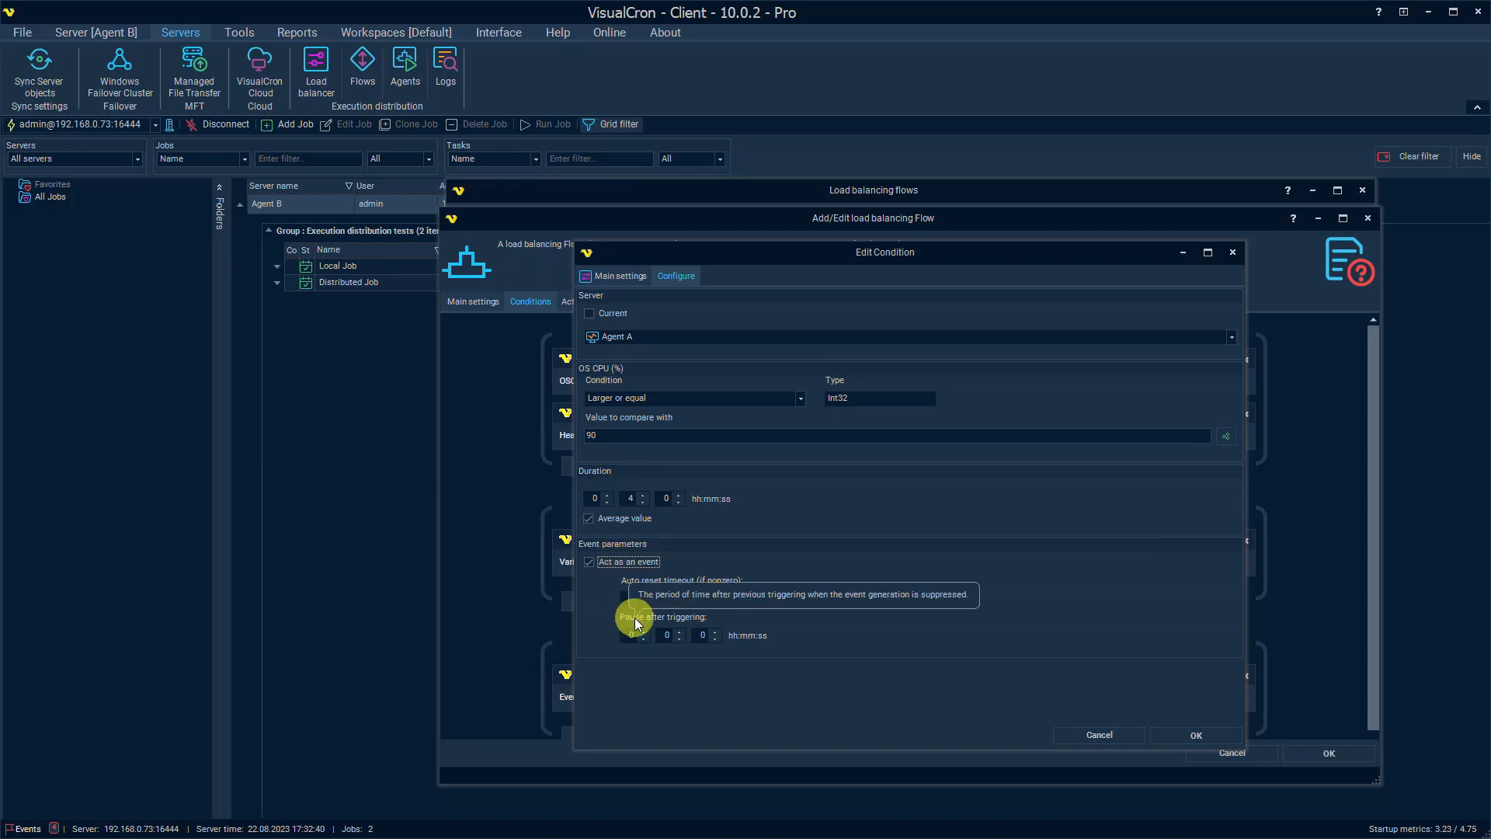
pyautogui.click(644, 563)
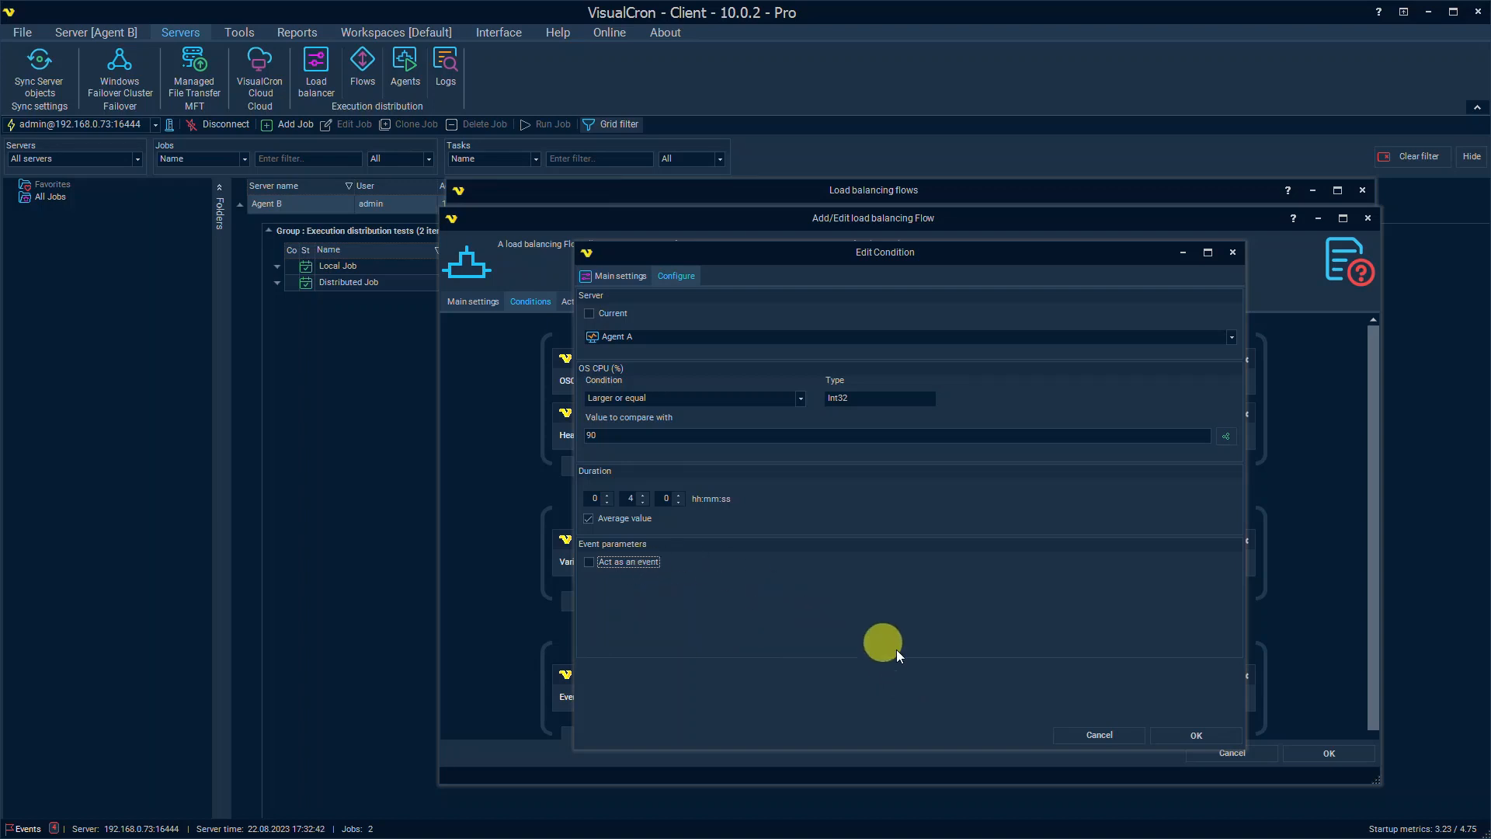
pyautogui.click(1097, 735)
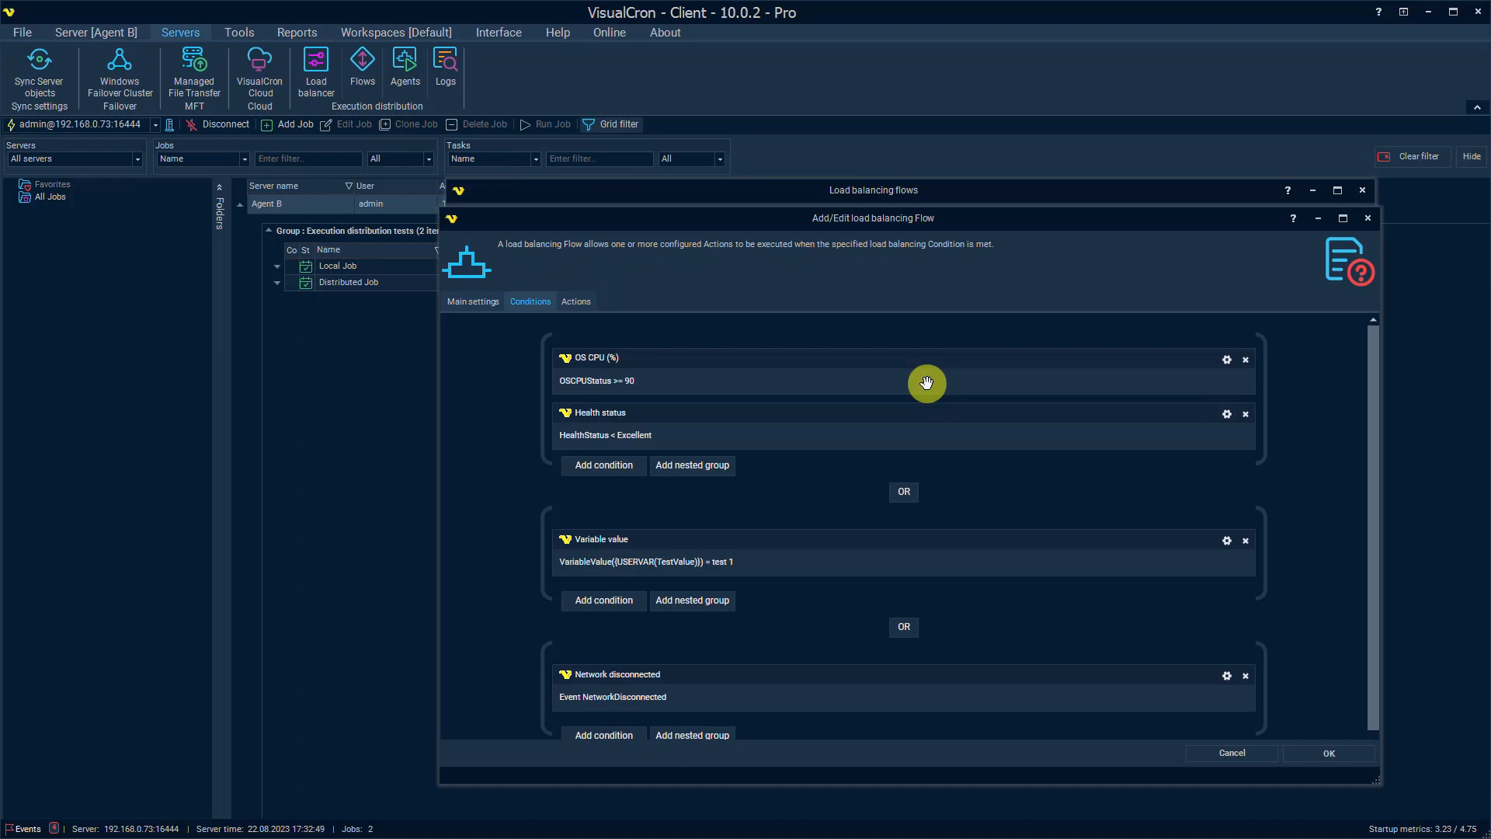
# Step: Cancel the editor, inspect the flow's condition rows in Status, then reopen Multiply actions on failure
pyautogui.click(1226, 755)
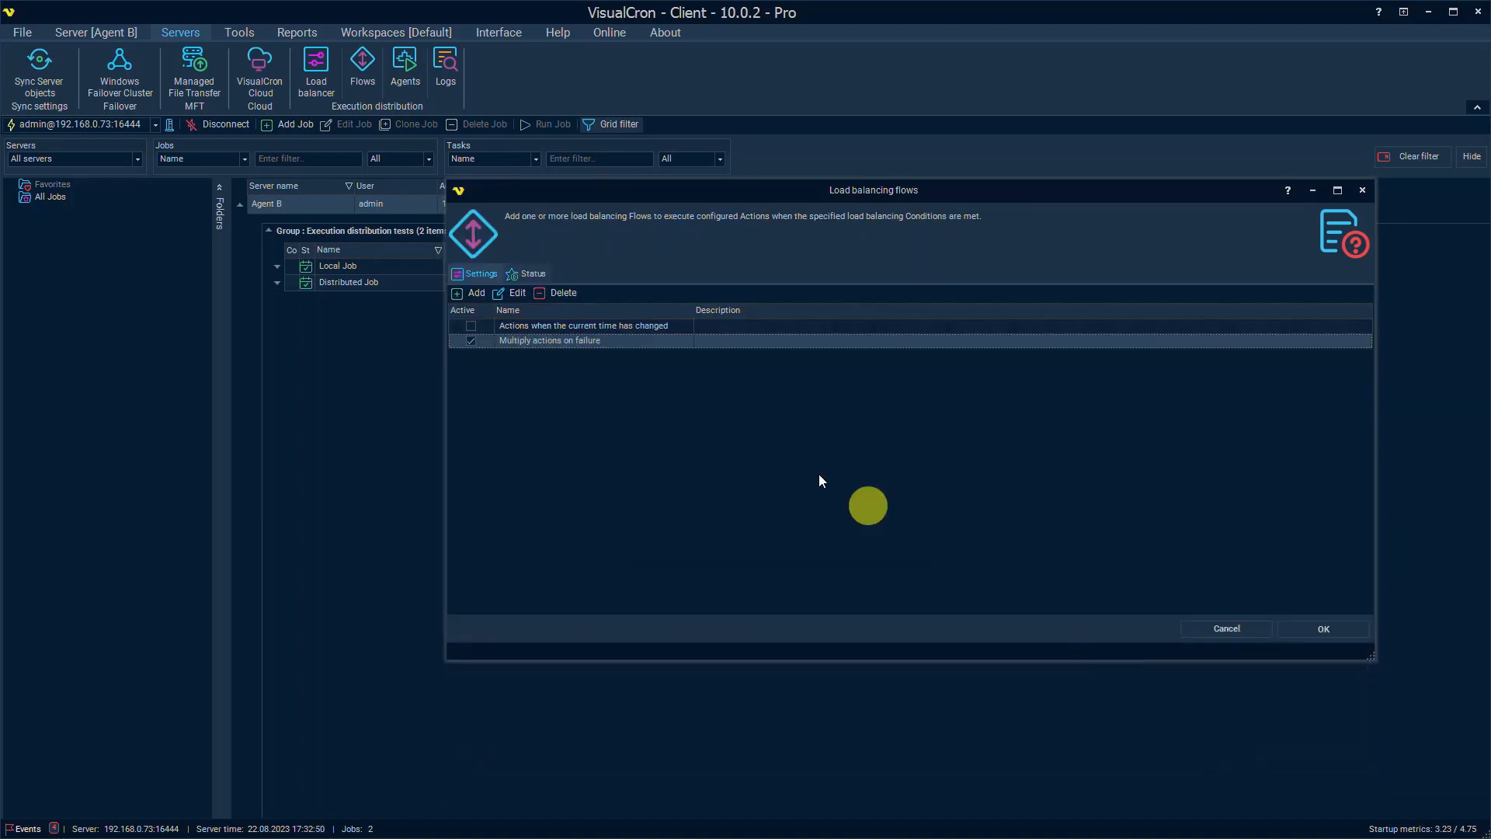
pyautogui.click(540, 273)
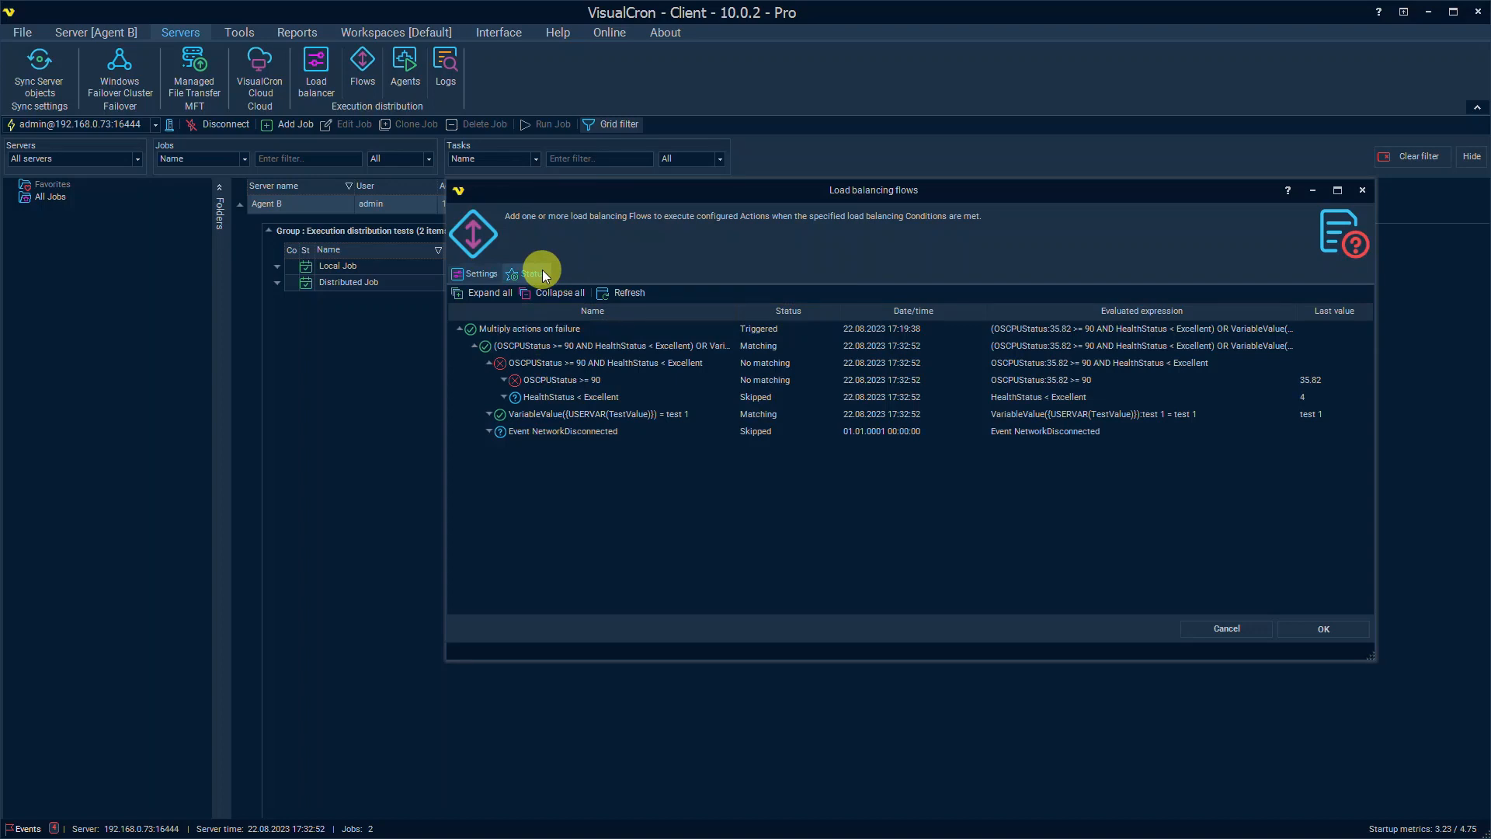
pyautogui.click(583, 345)
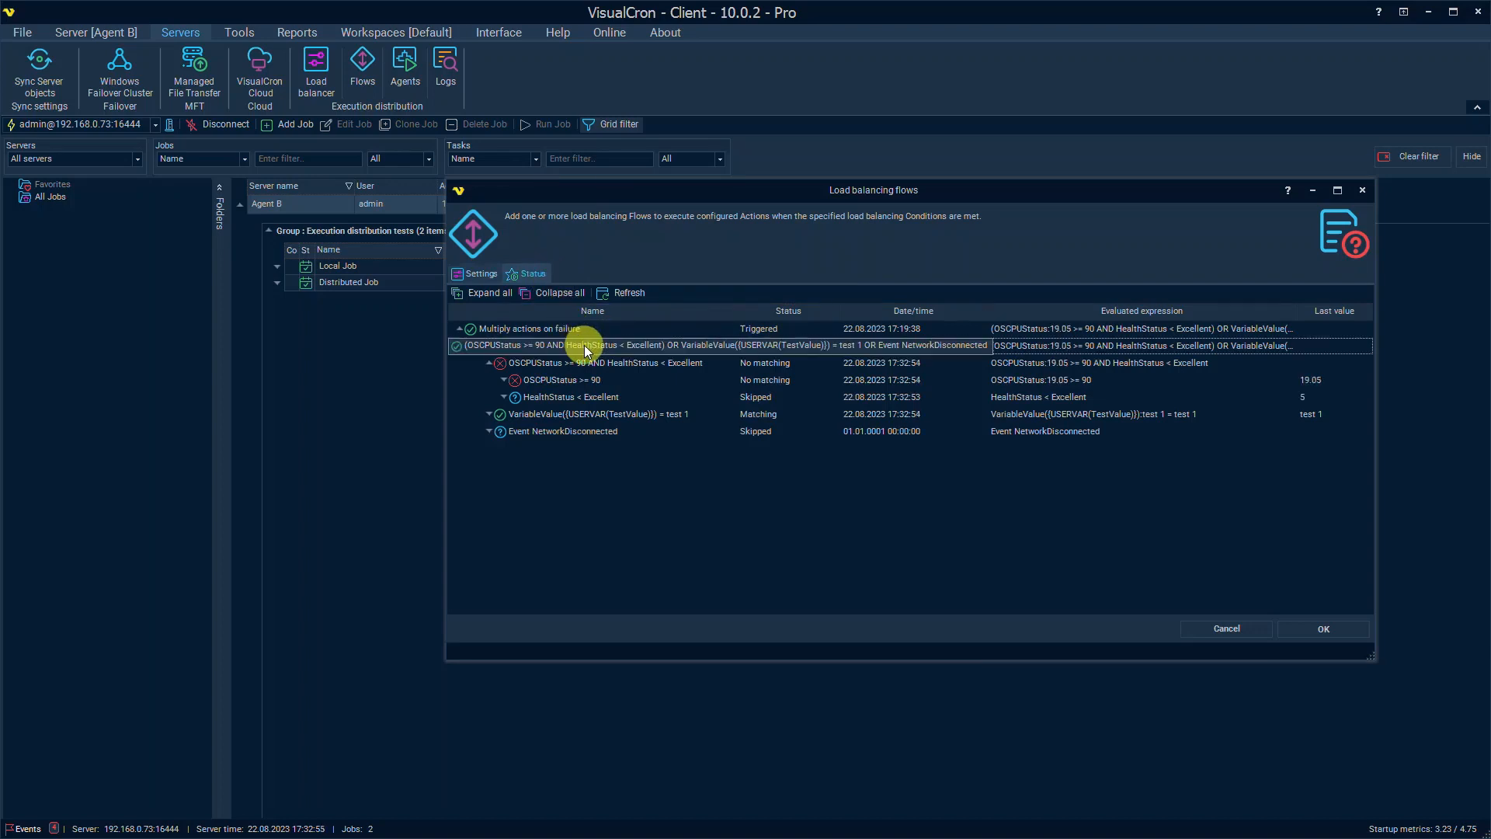
pyautogui.click(651, 329)
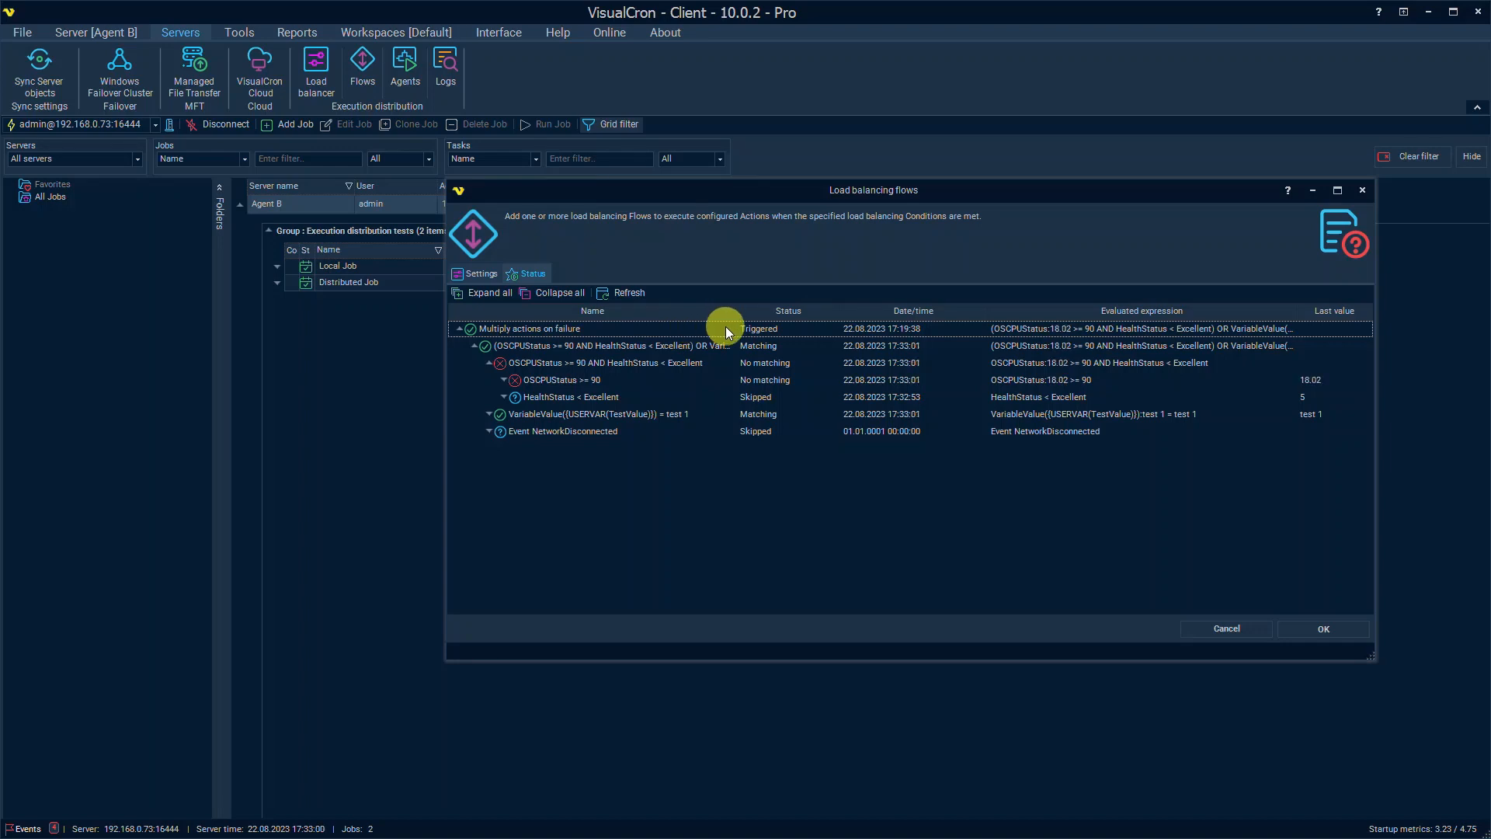
pyautogui.click(799, 343)
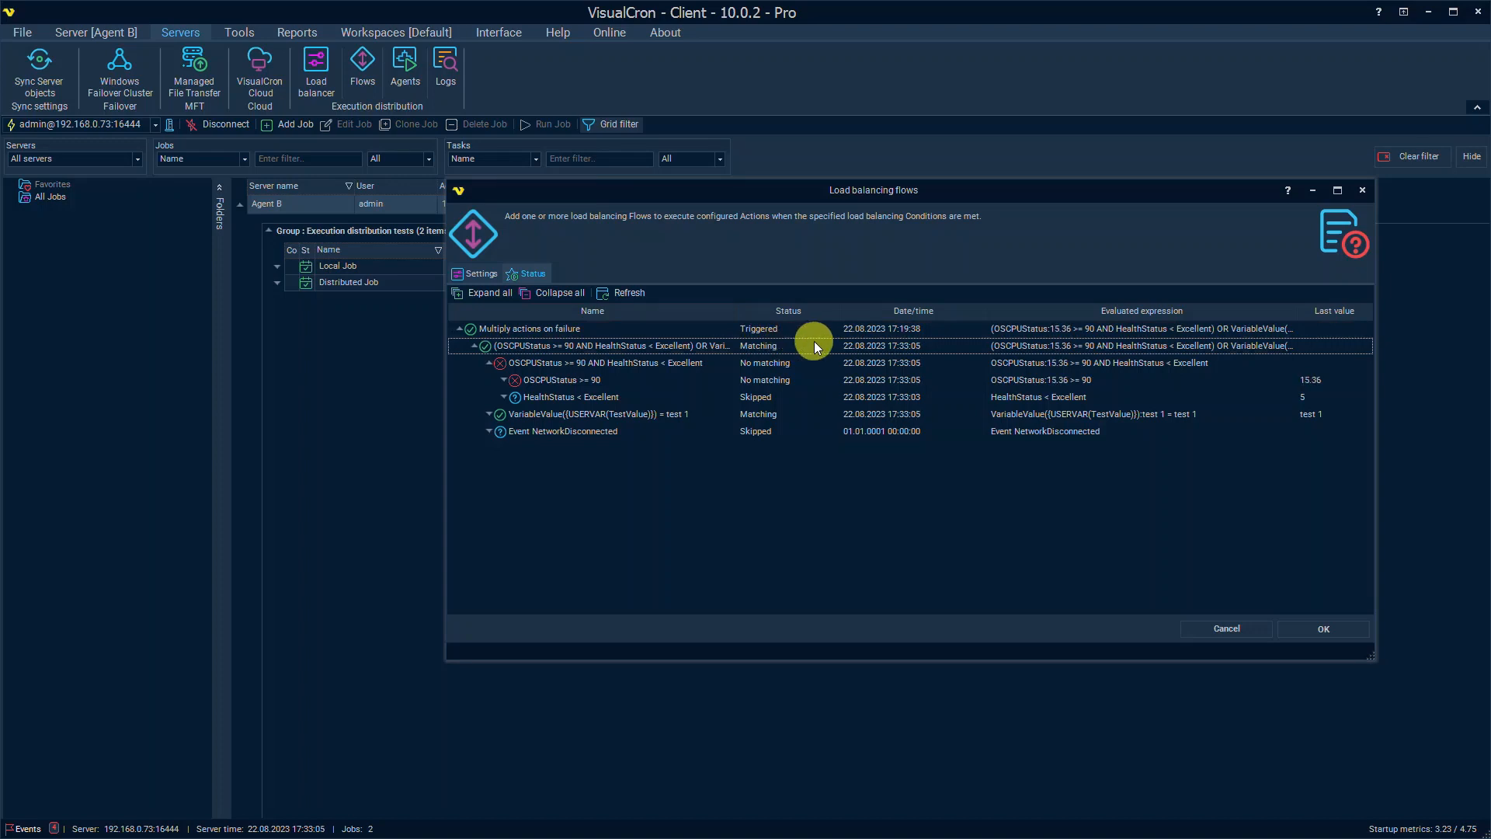
pyautogui.click(682, 431)
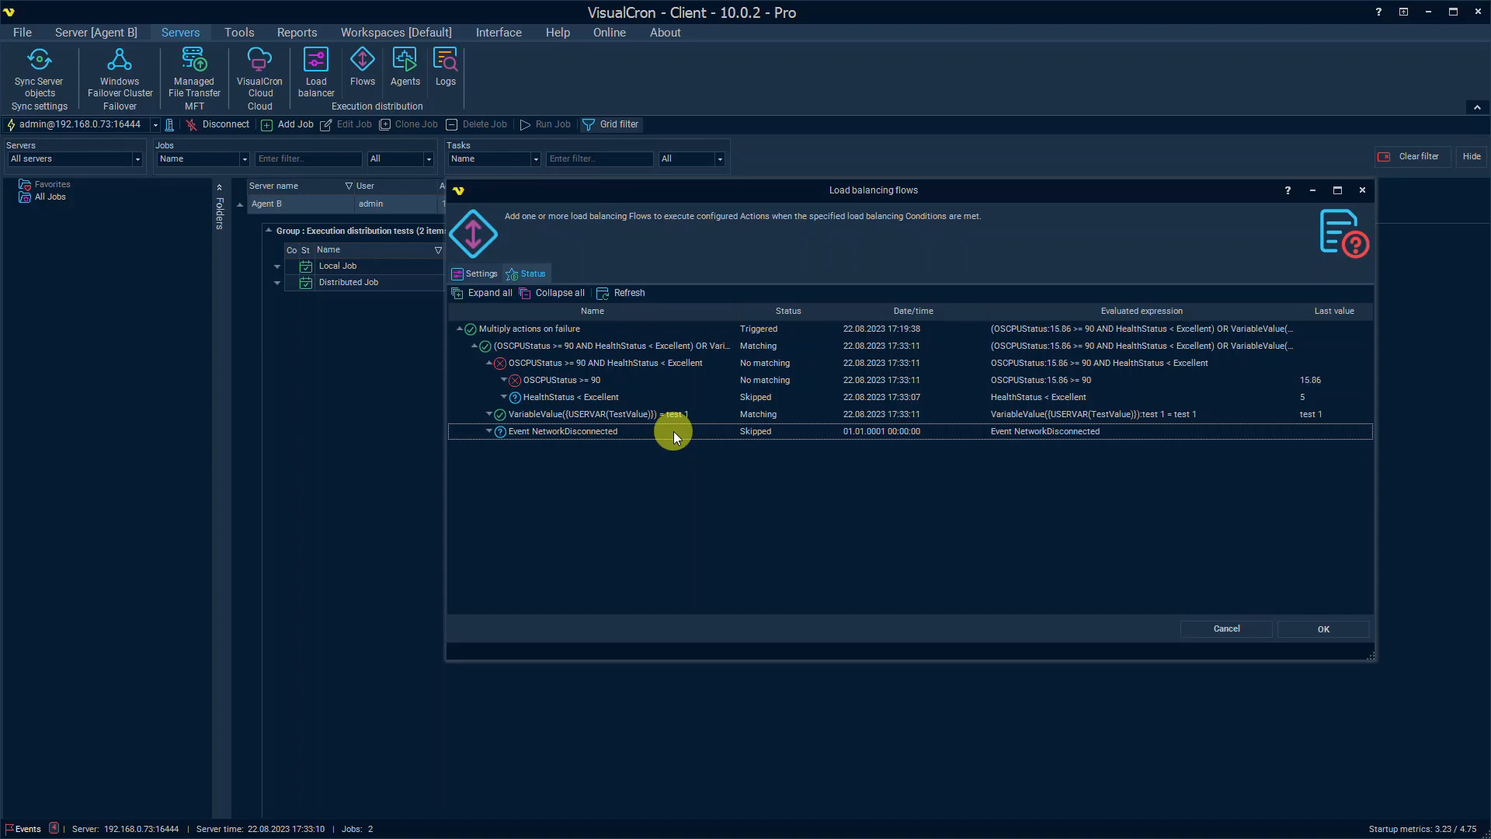
pyautogui.click(479, 278)
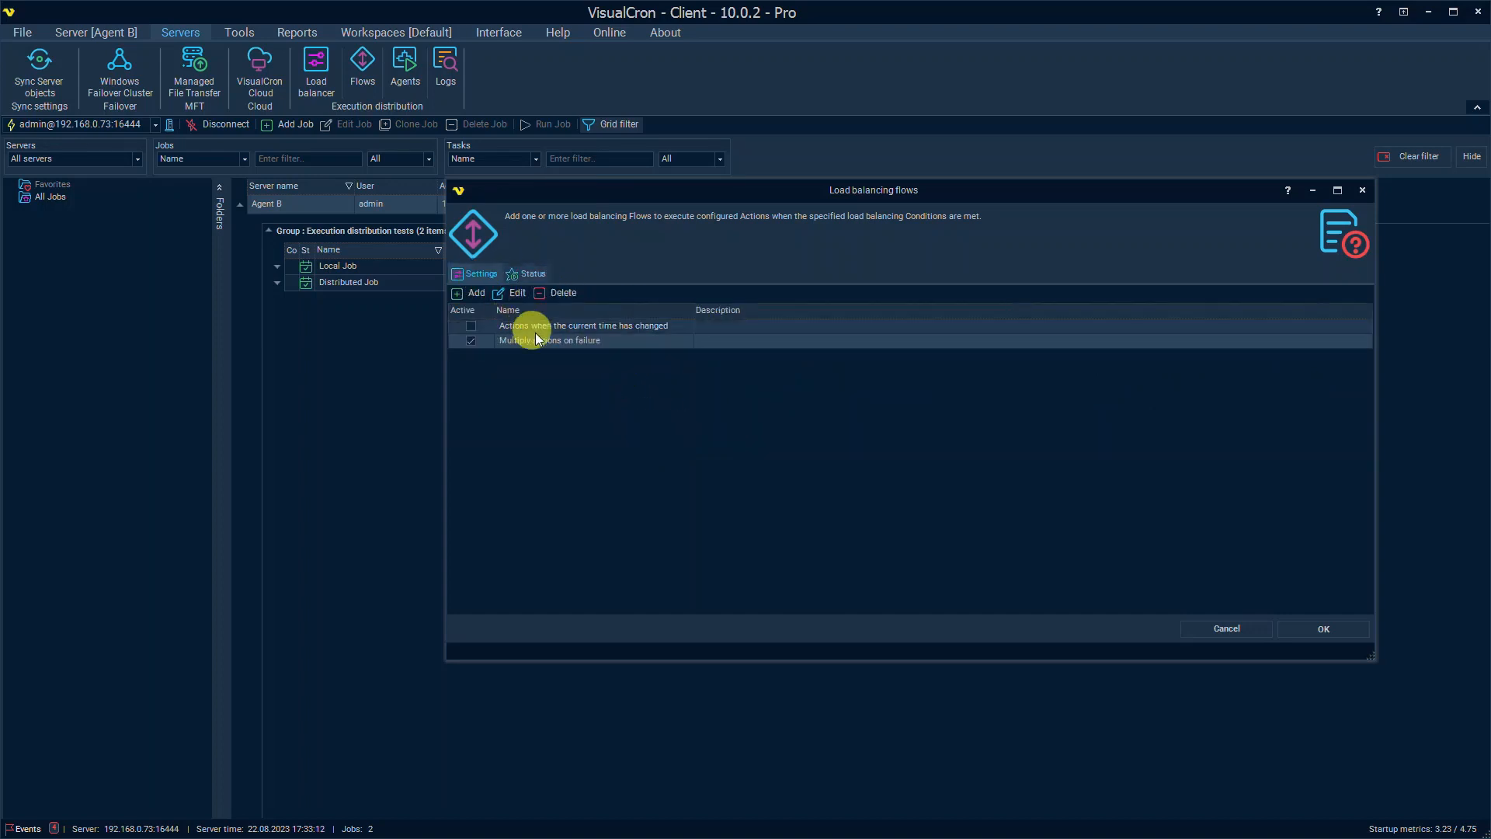
pyautogui.doubleClick(542, 339)
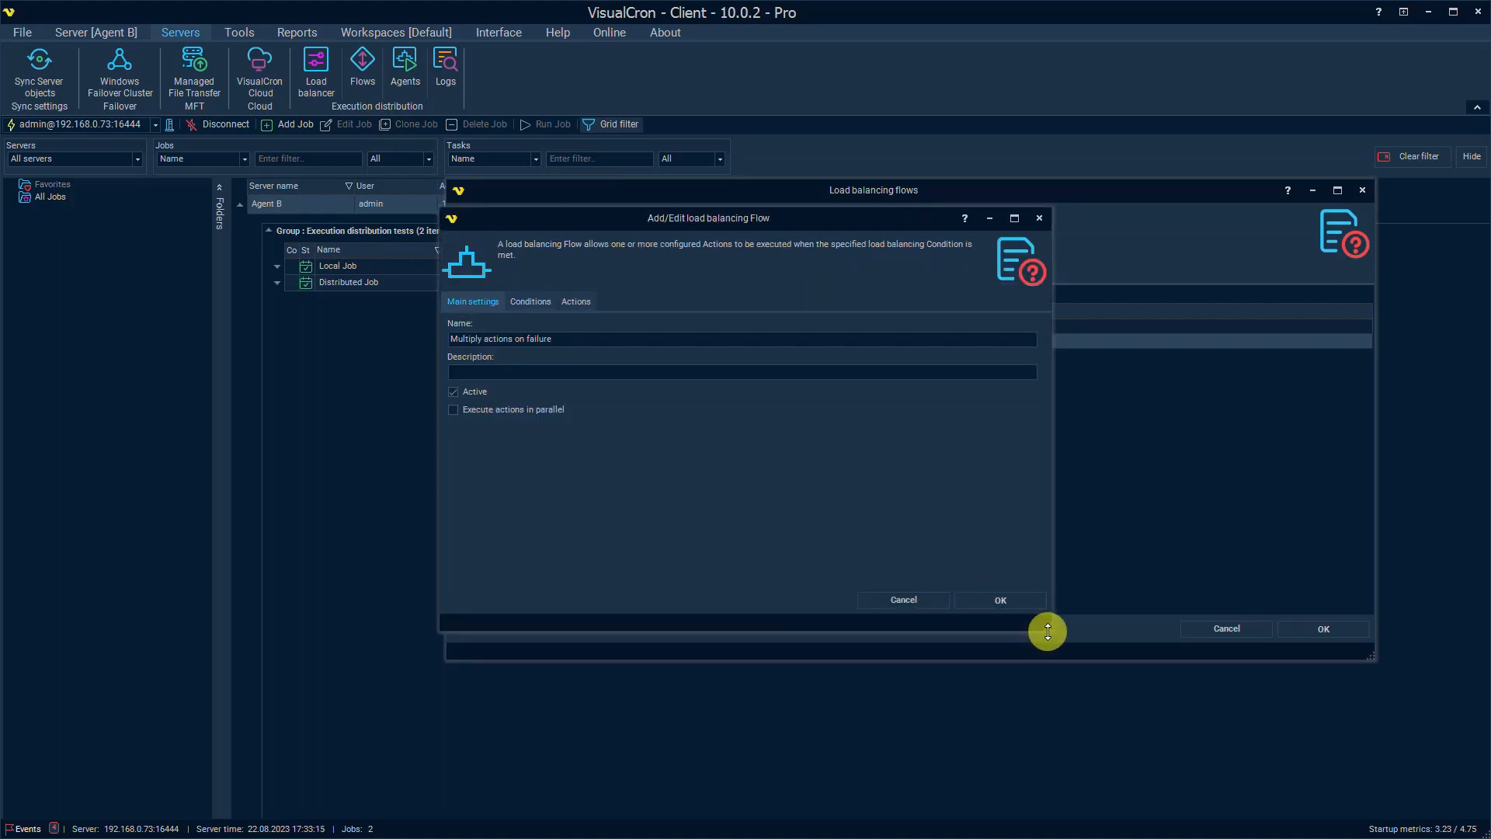
# Step: Enlarge the flow editor and review the Stop local Server action targeting Agent A, without saving
pyautogui.moveTo(1051, 631); pyautogui.dragTo(1305, 761)
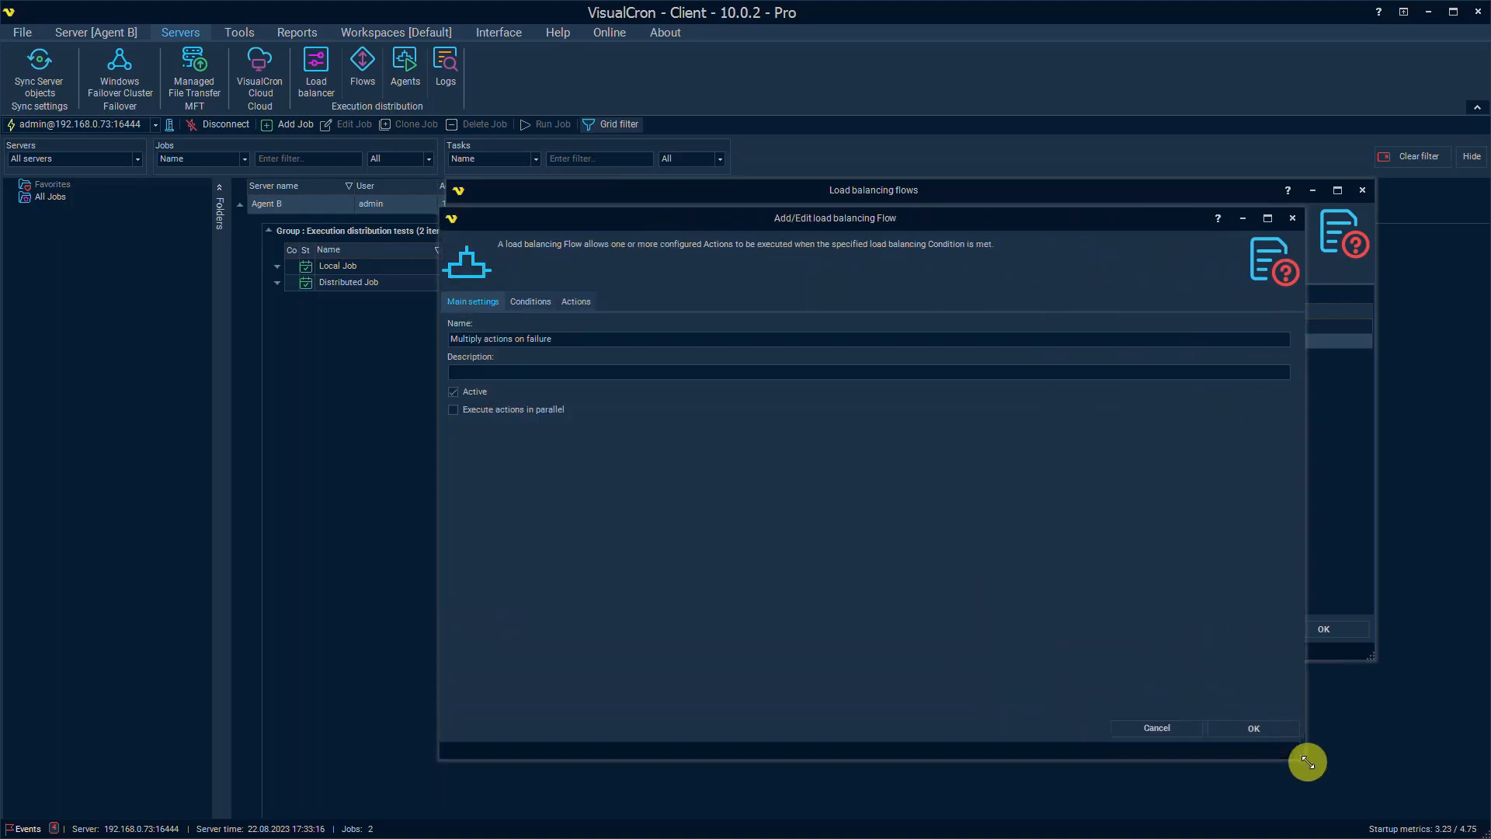
pyautogui.click(576, 303)
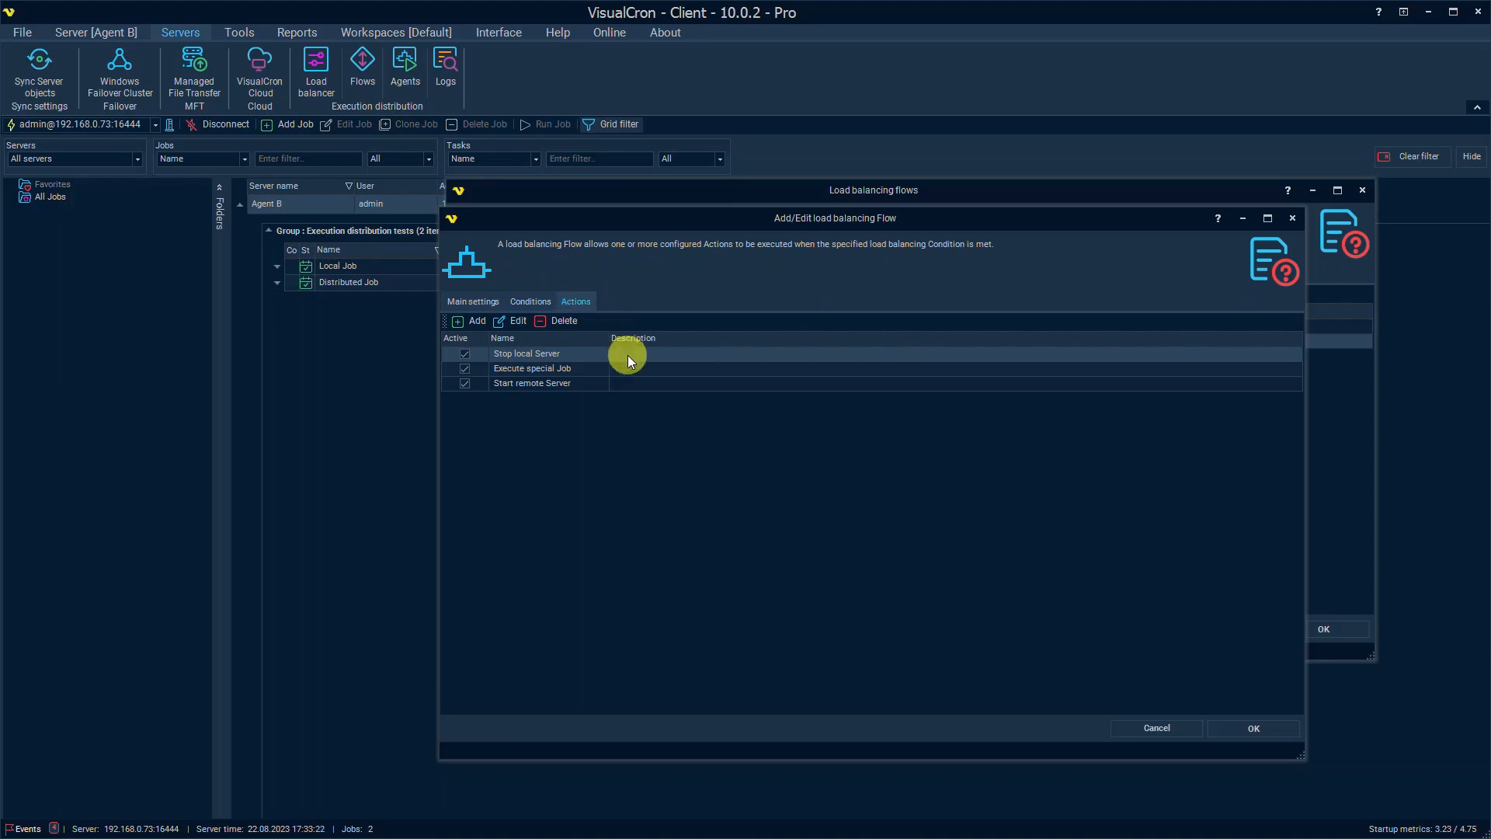
pyautogui.doubleClick(599, 356)
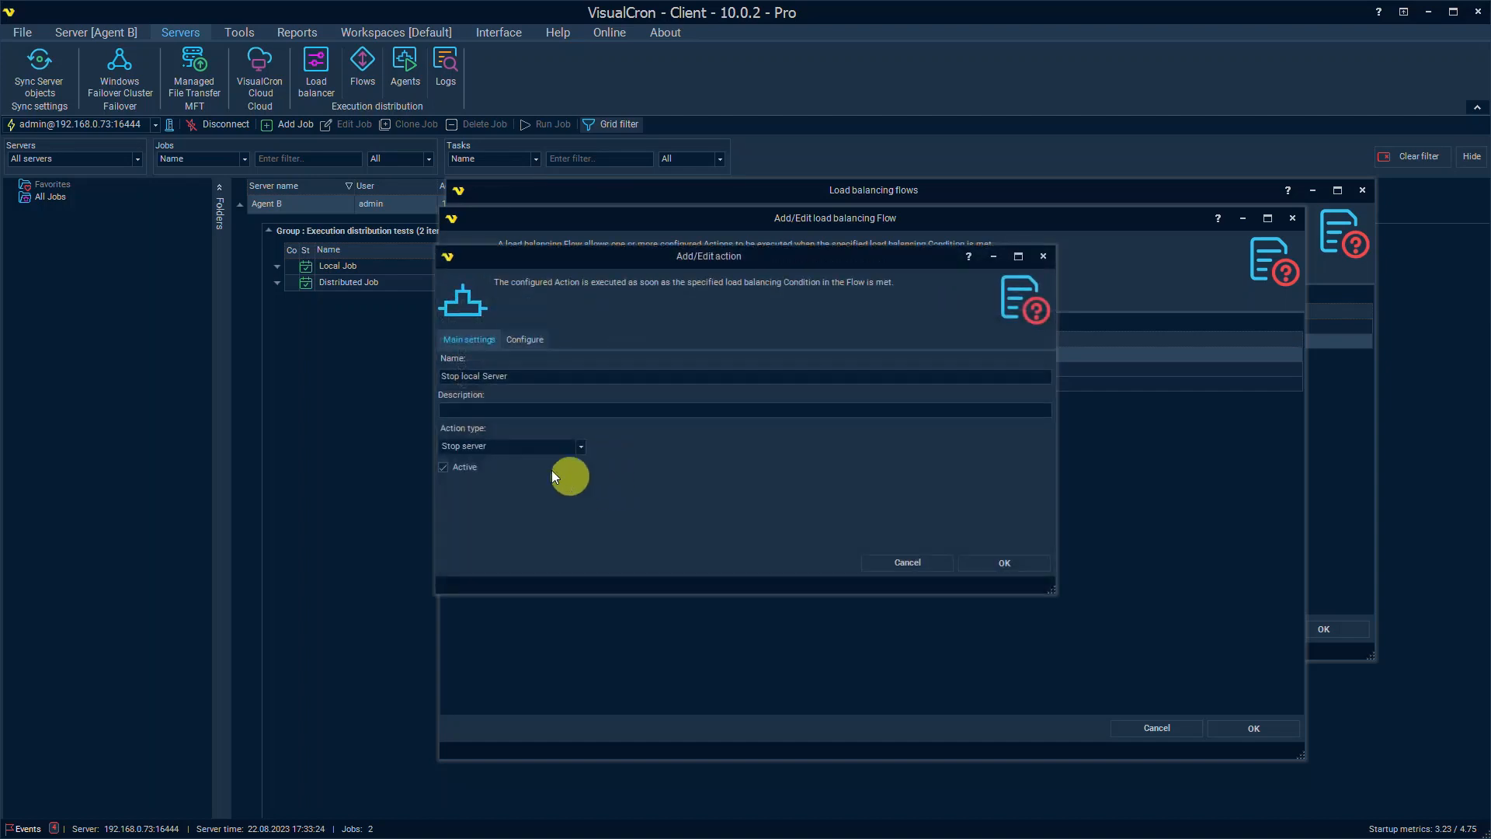
pyautogui.click(537, 444)
pyautogui.click(539, 446)
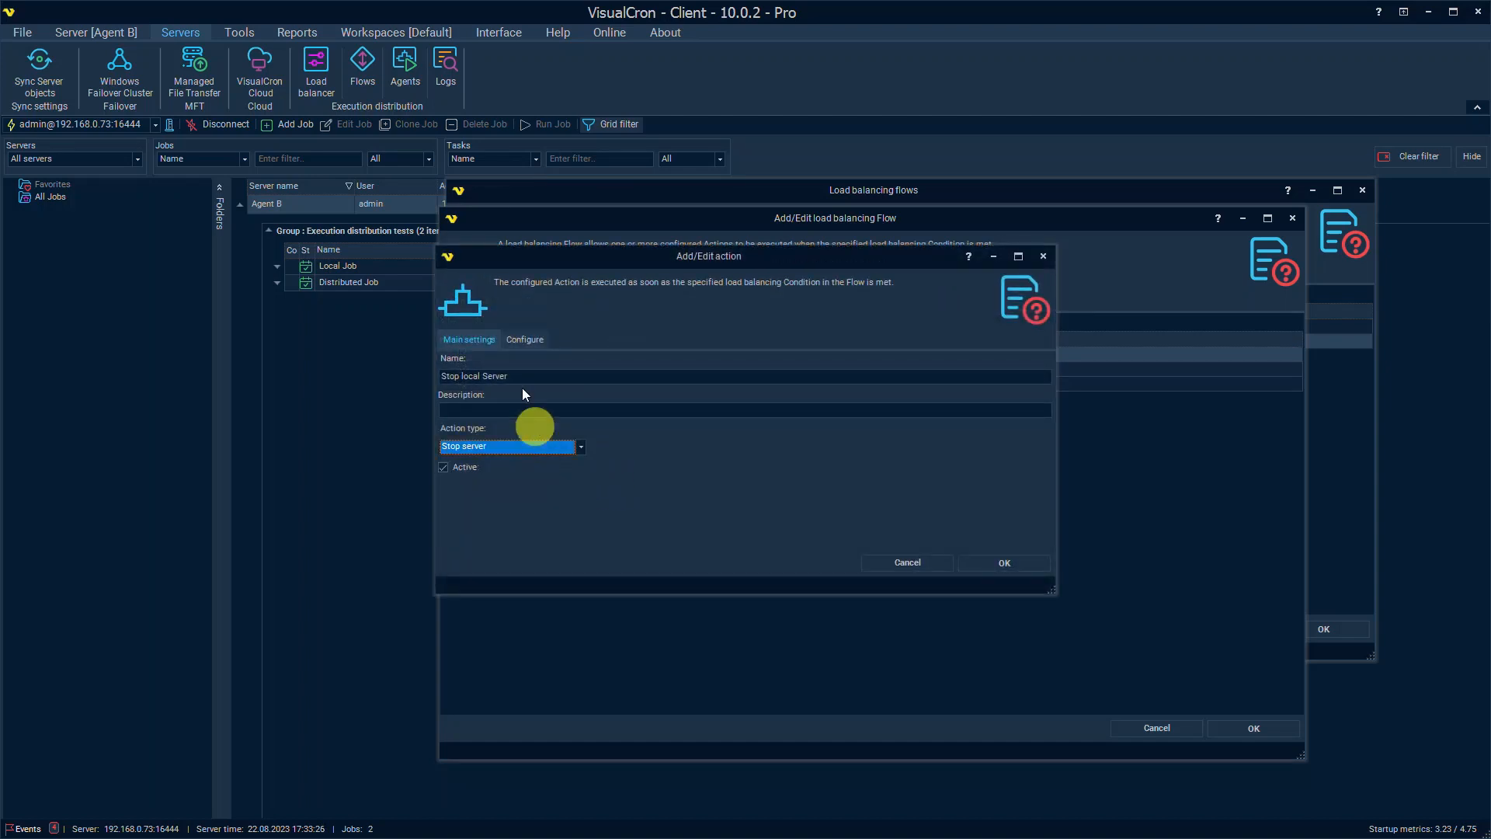
pyautogui.click(514, 338)
pyautogui.click(511, 426)
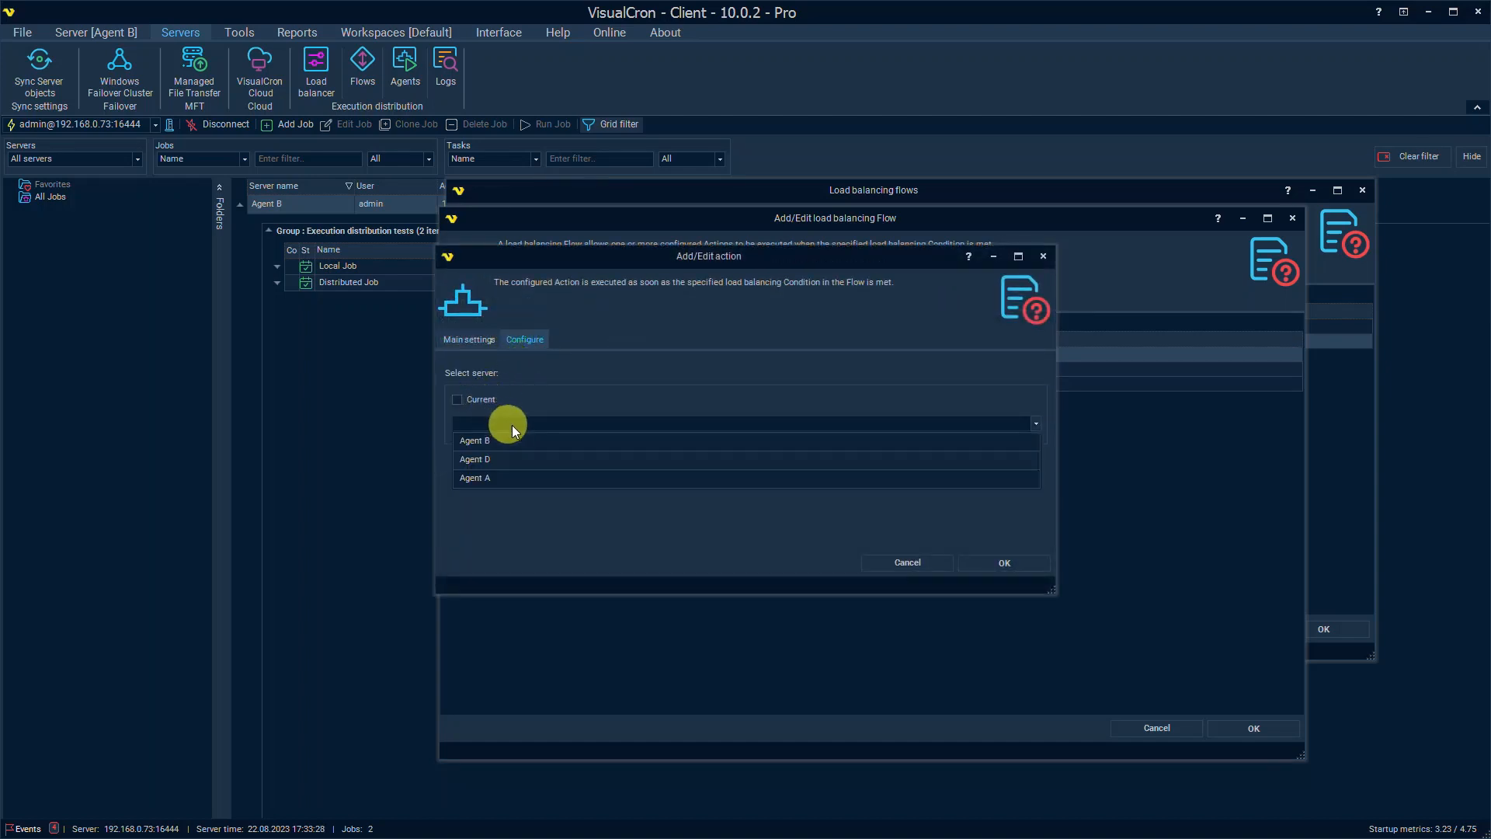
pyautogui.click(530, 482)
pyautogui.click(919, 562)
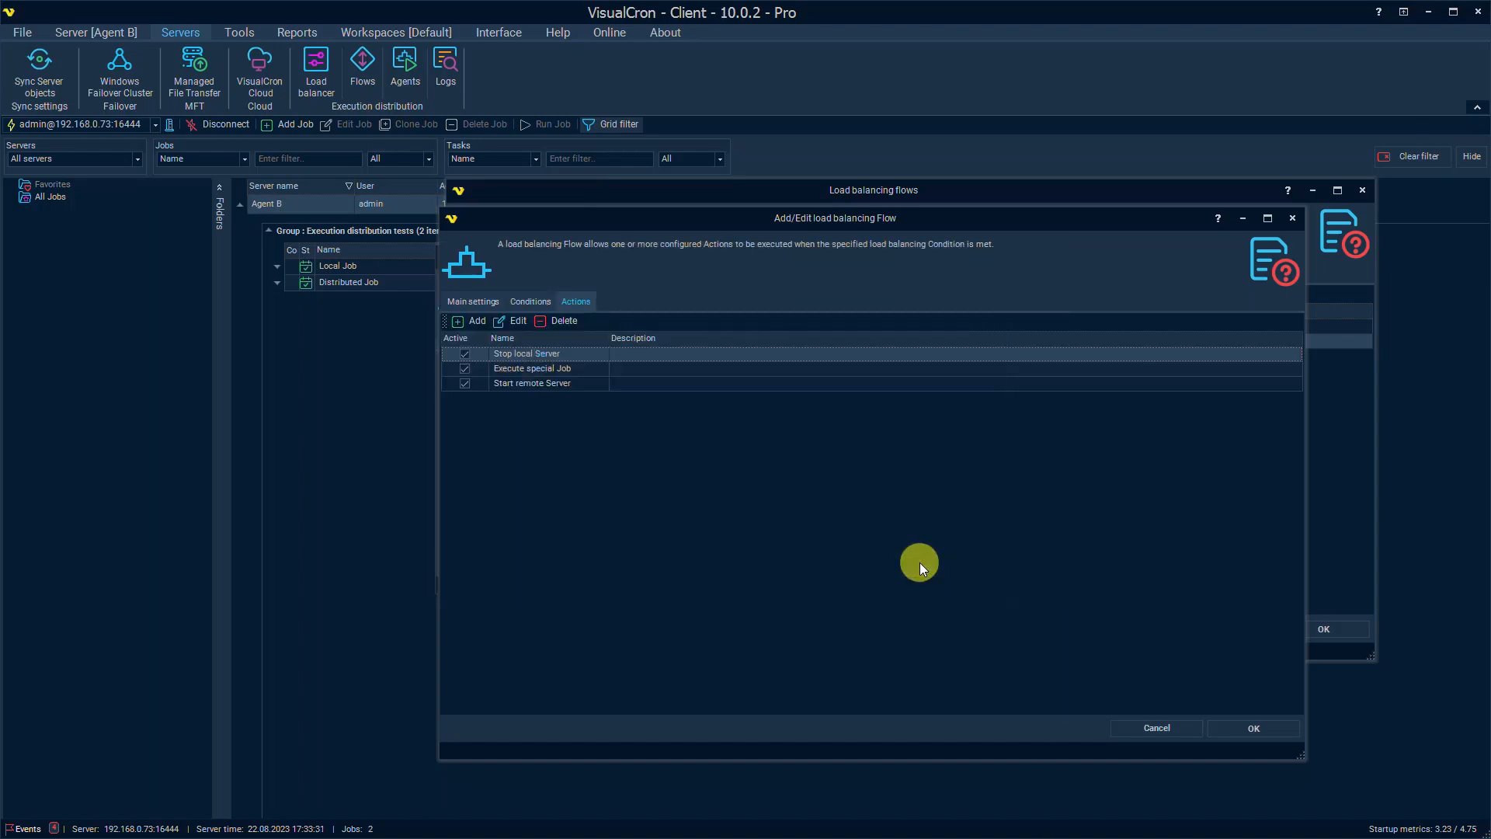
# Step: Review the Execute special Job action running Distributed Job, then cancel the flow editor
pyautogui.doubleClick(575, 362)
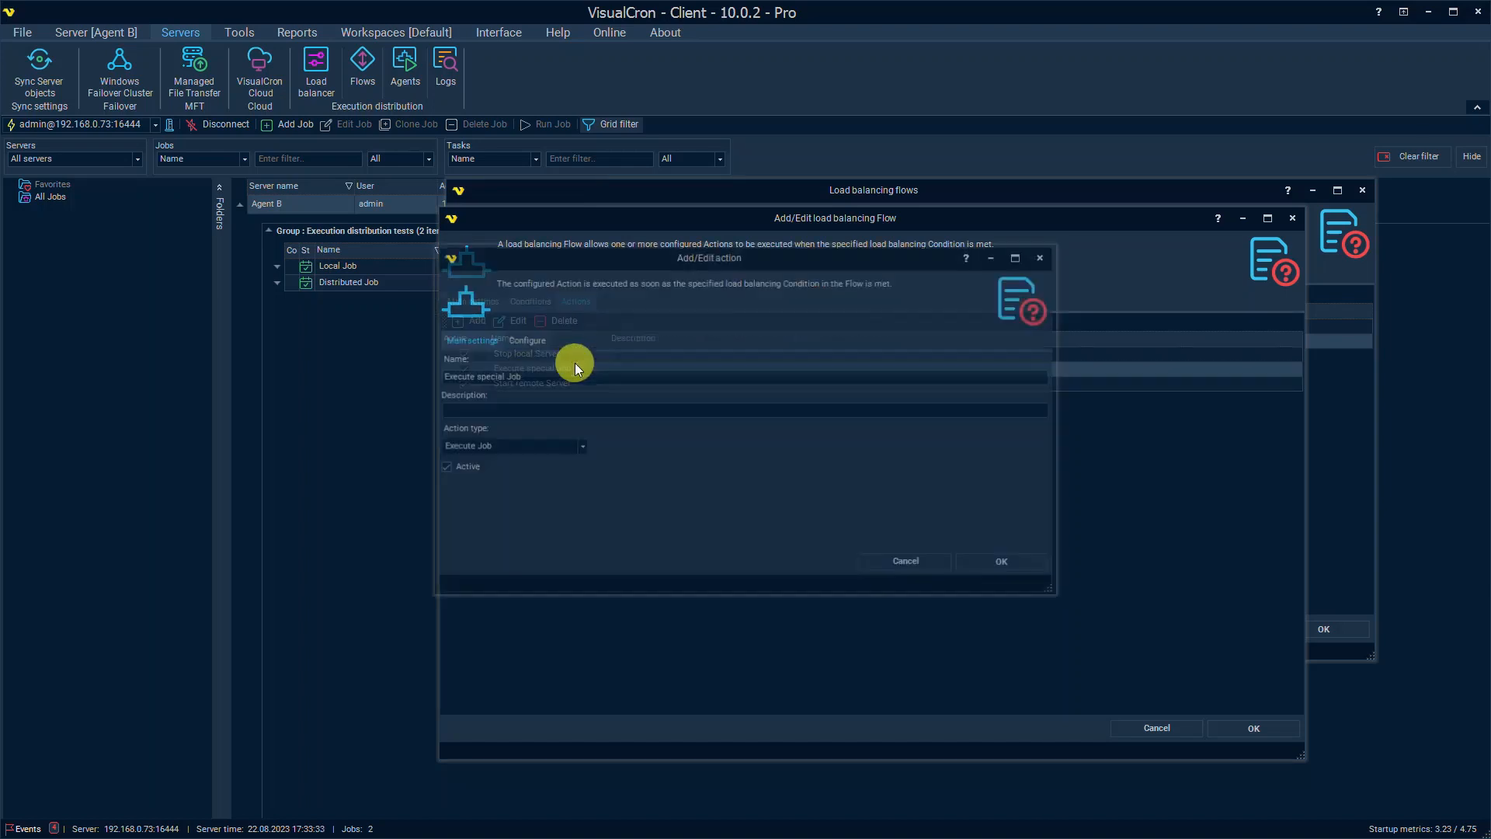
pyautogui.click(566, 445)
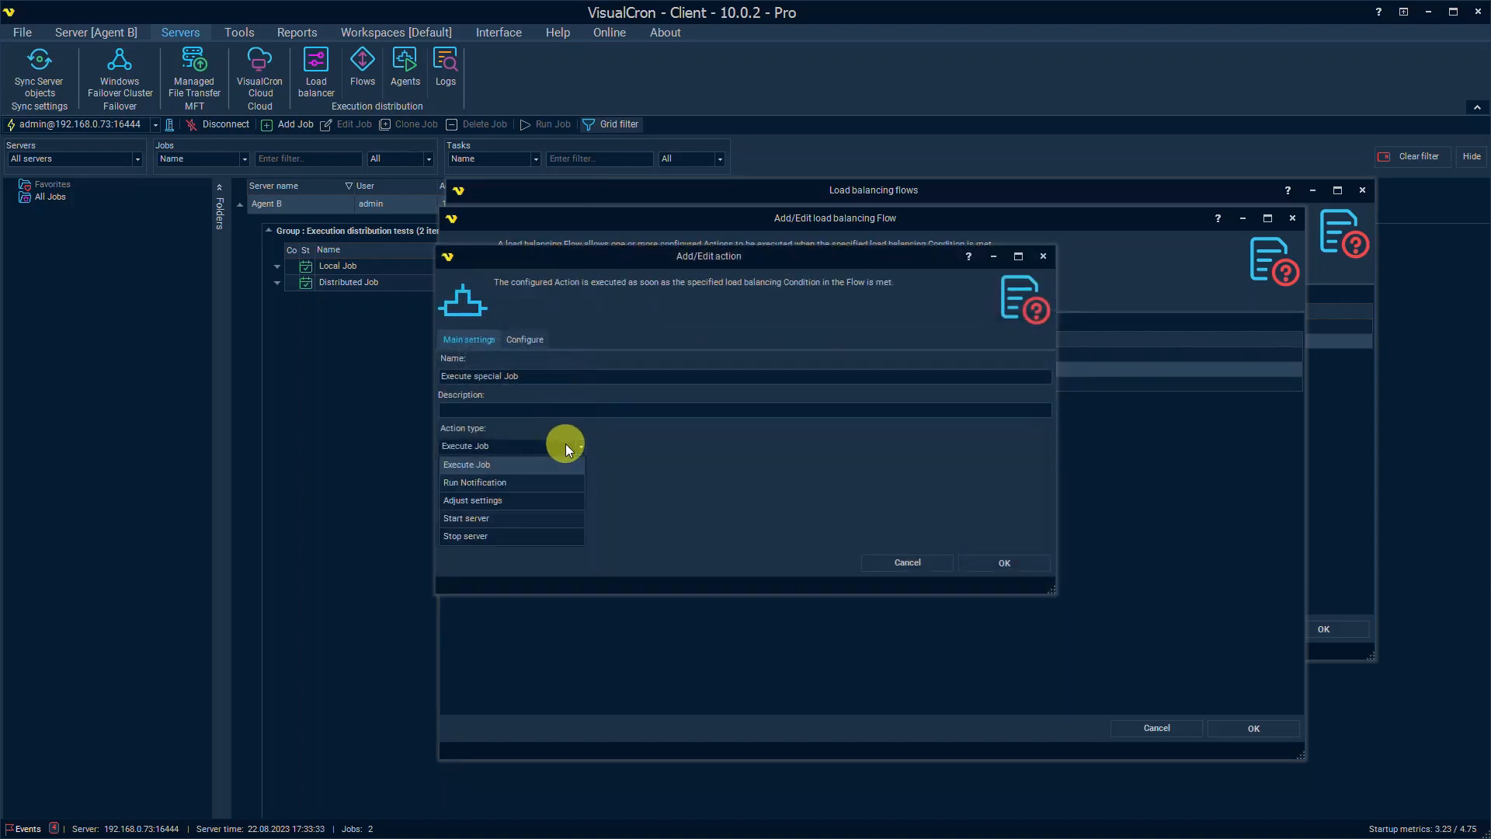
pyautogui.click(531, 466)
pyautogui.click(534, 339)
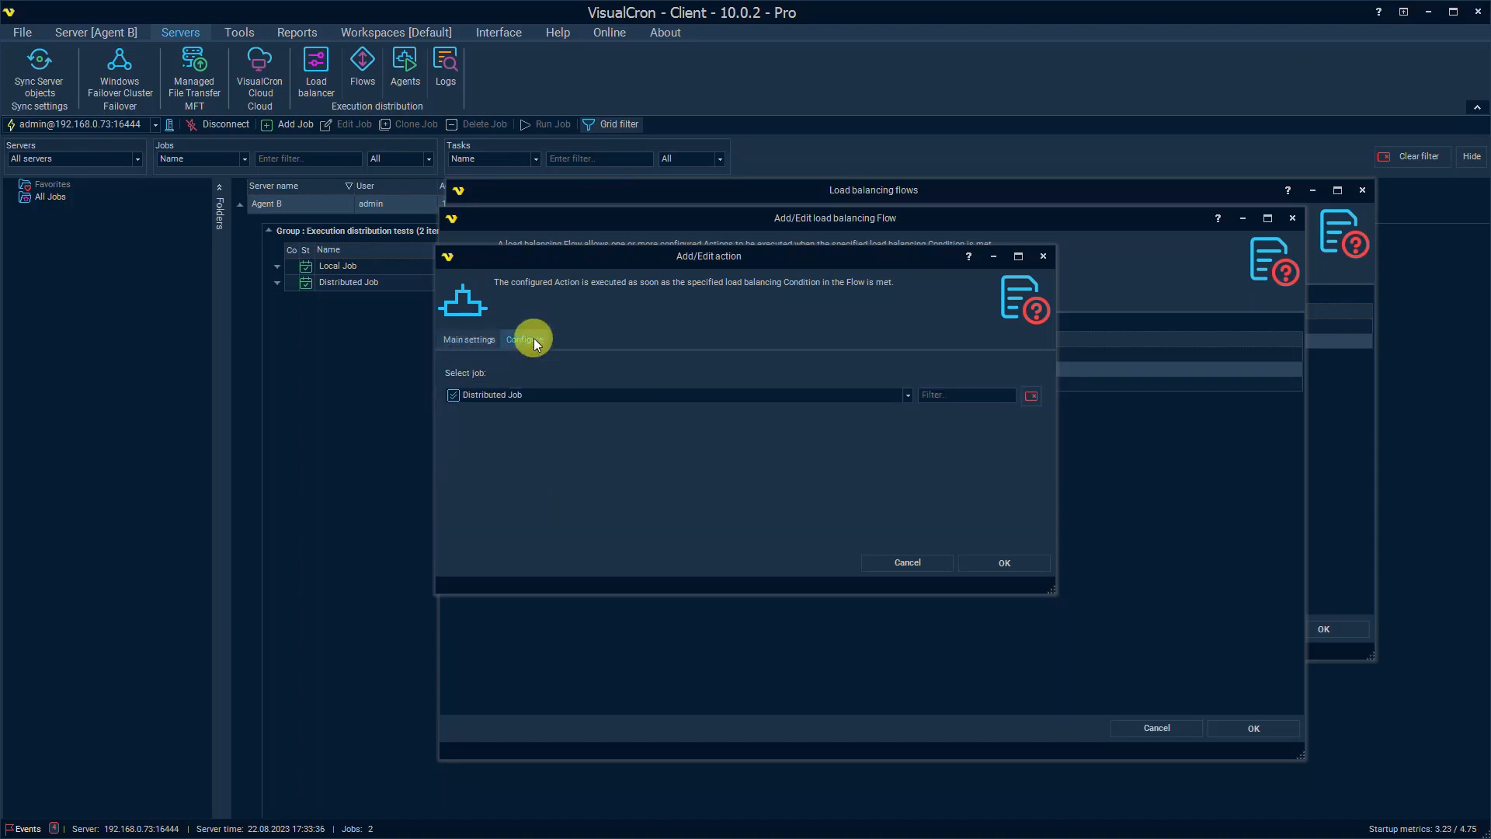
pyautogui.click(628, 395)
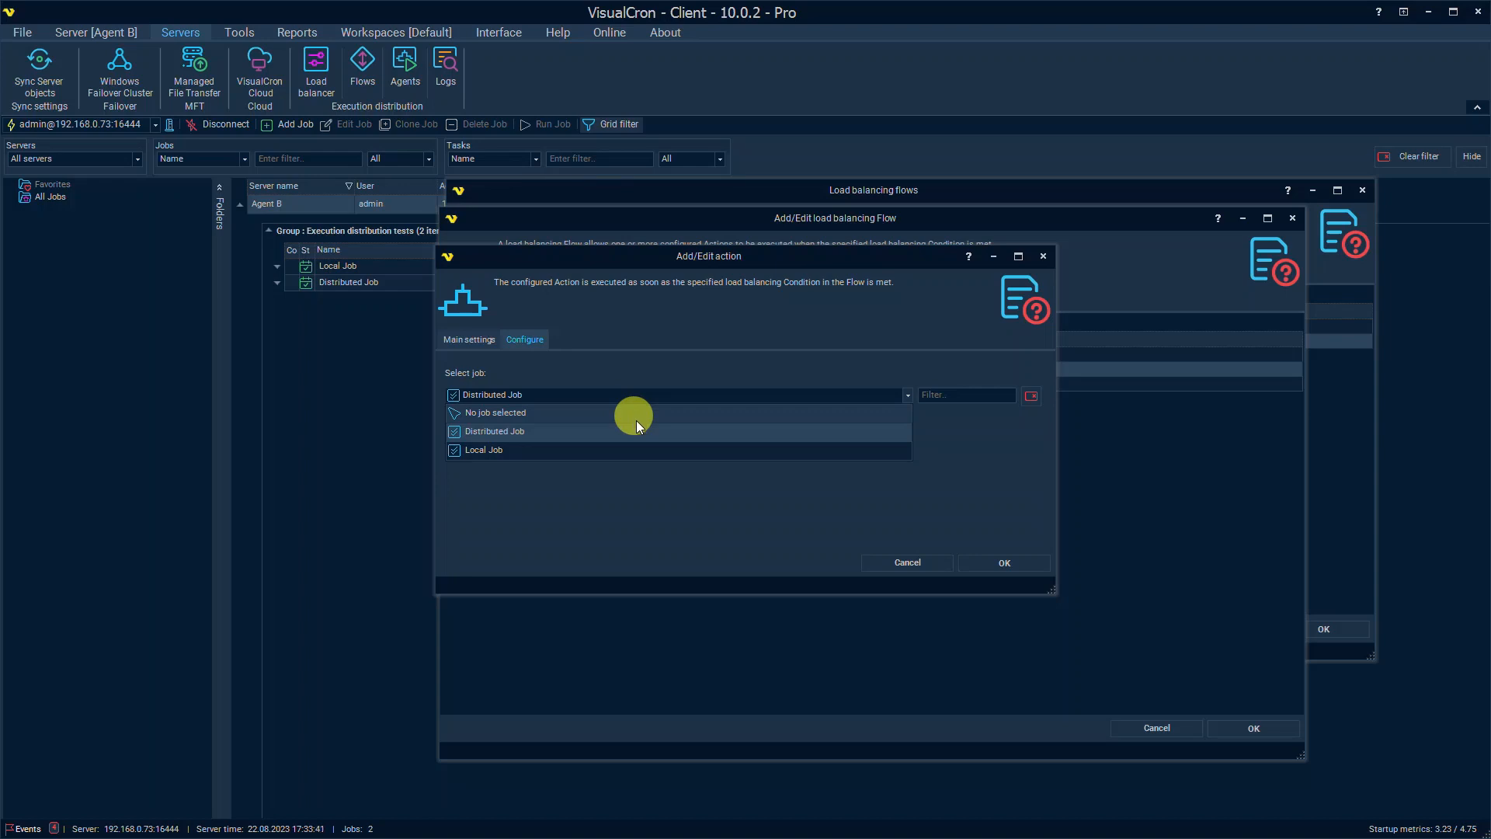
pyautogui.click(641, 432)
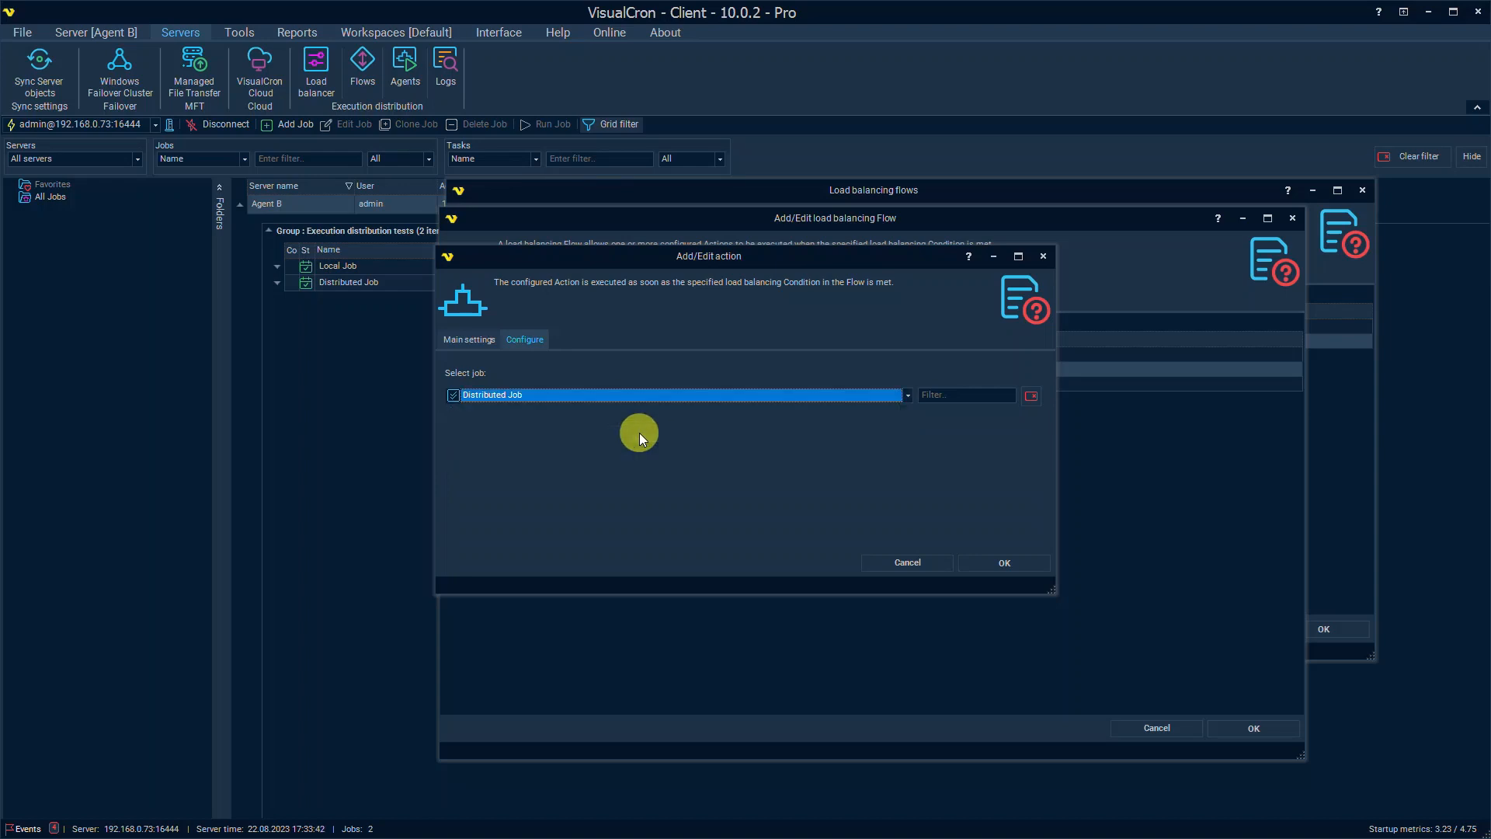
pyautogui.click(908, 562)
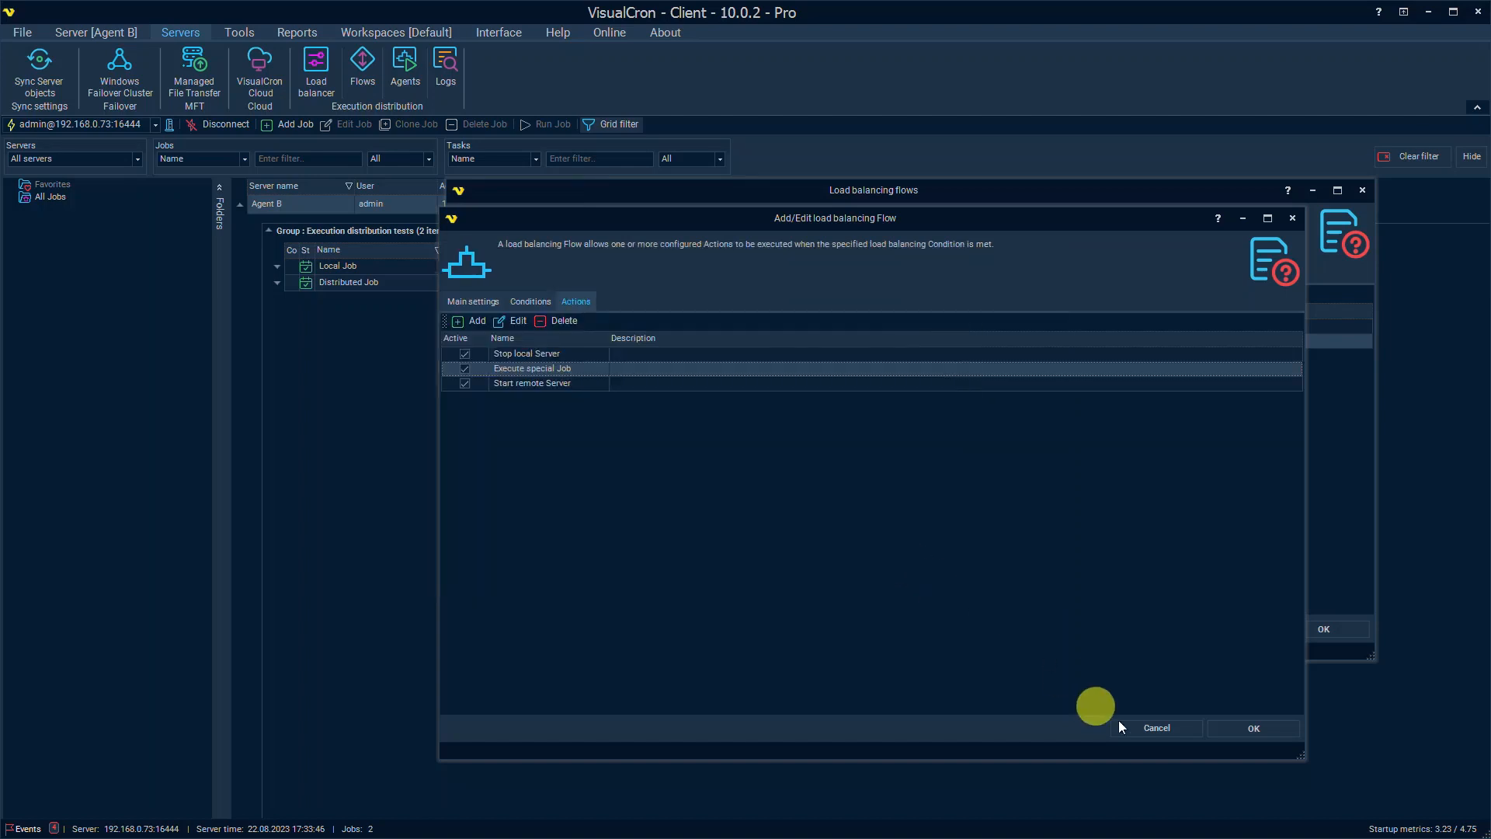
pyautogui.click(1162, 728)
pyautogui.click(573, 326)
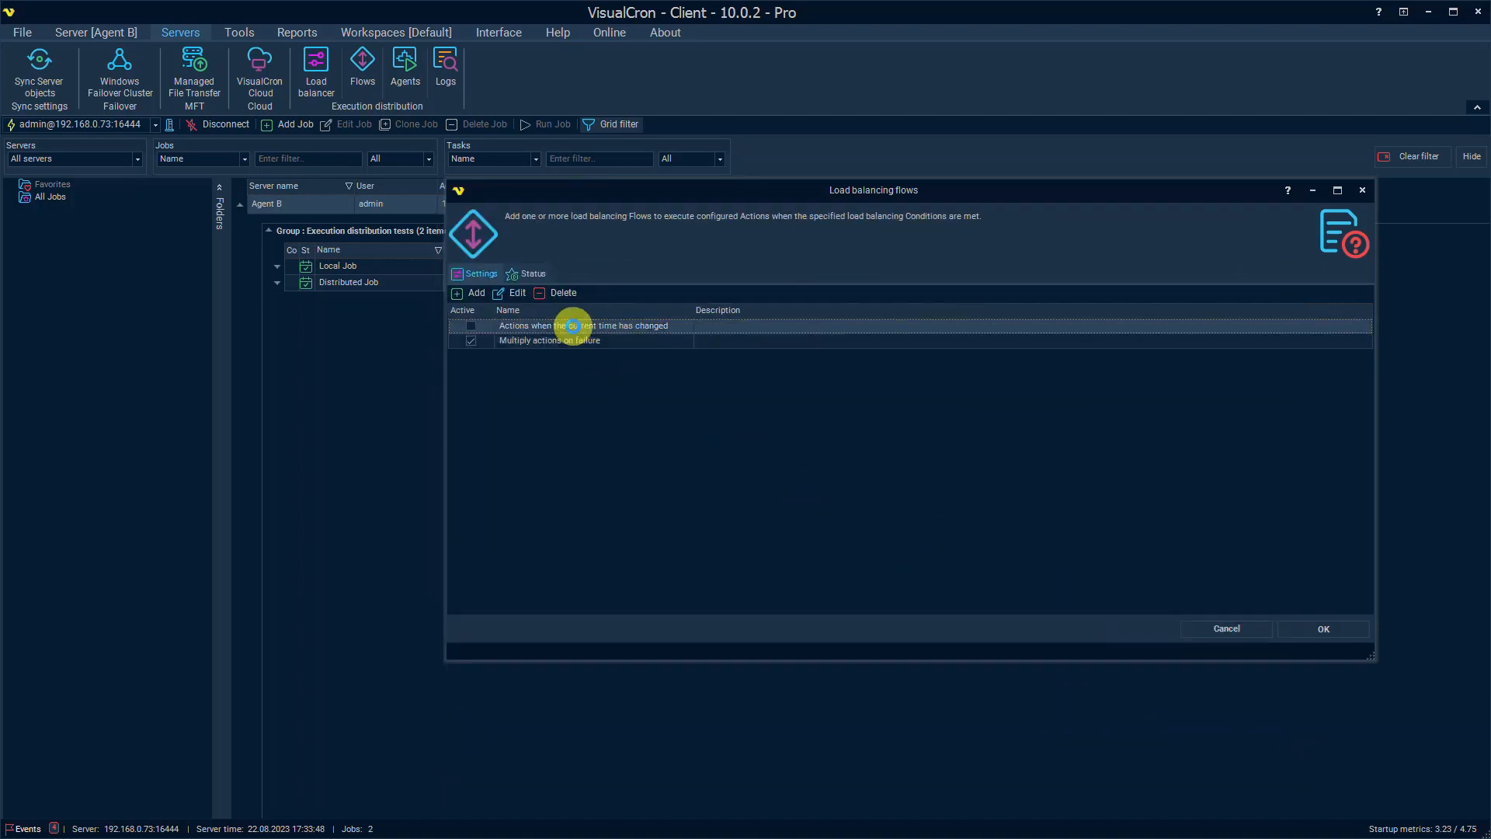
# Step: Open the time-change flow's Extended logging action and cycle Job start policy through Queue, Skip, back to Default
pyautogui.doubleClick(573, 326)
pyautogui.click(581, 303)
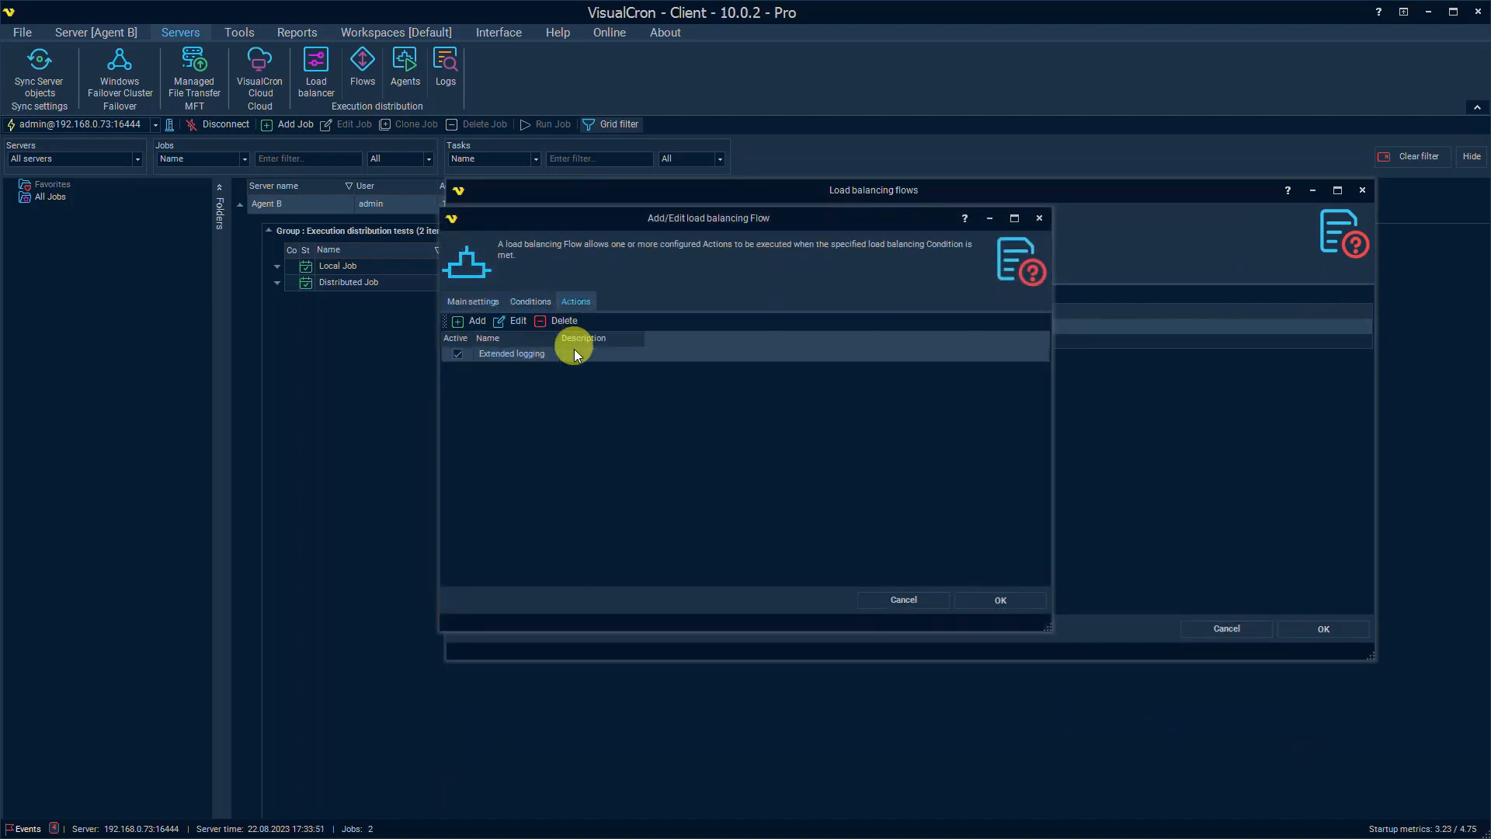
pyautogui.doubleClick(573, 354)
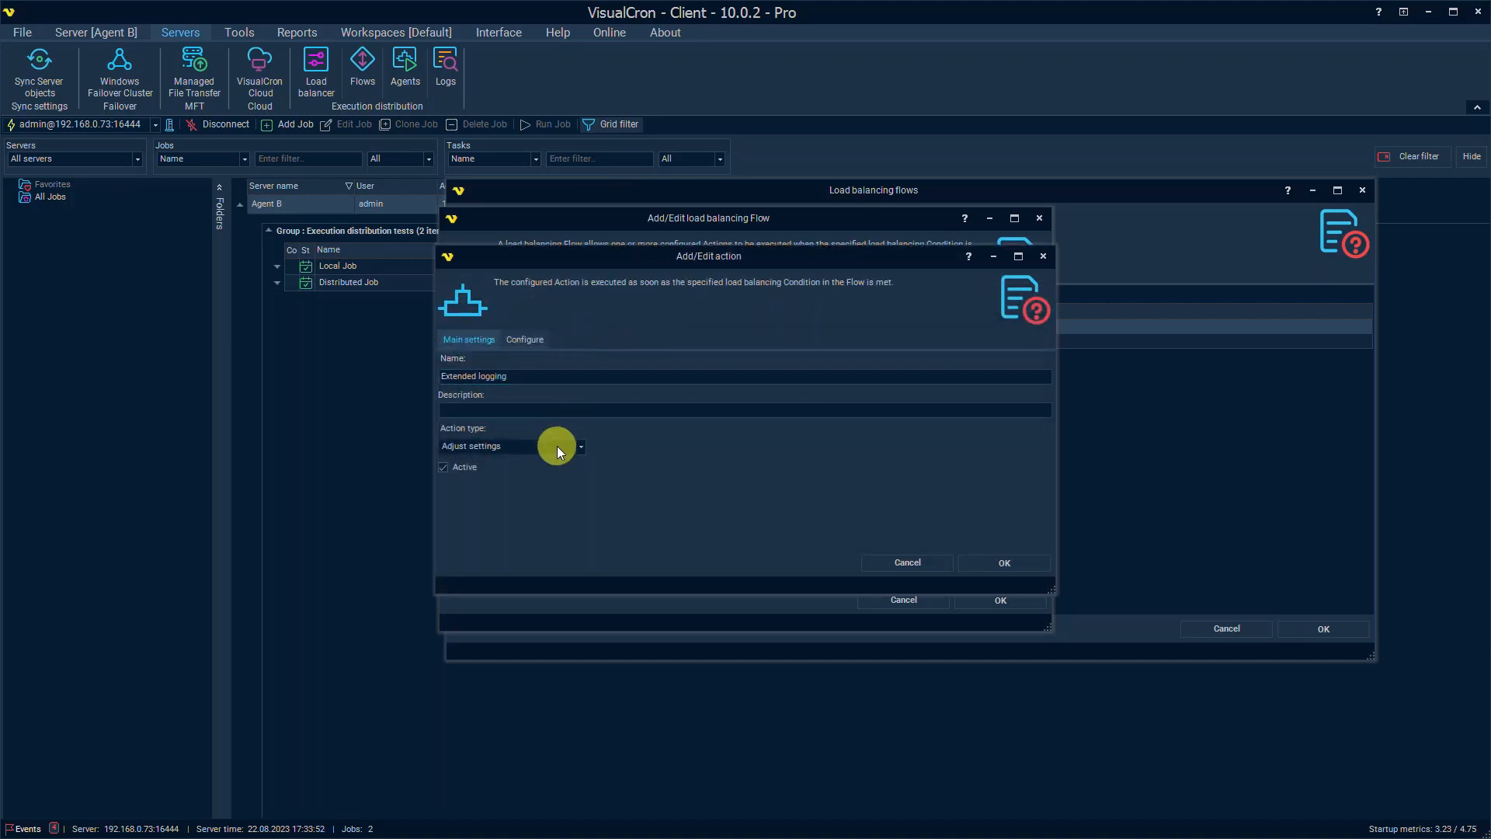
pyautogui.click(526, 339)
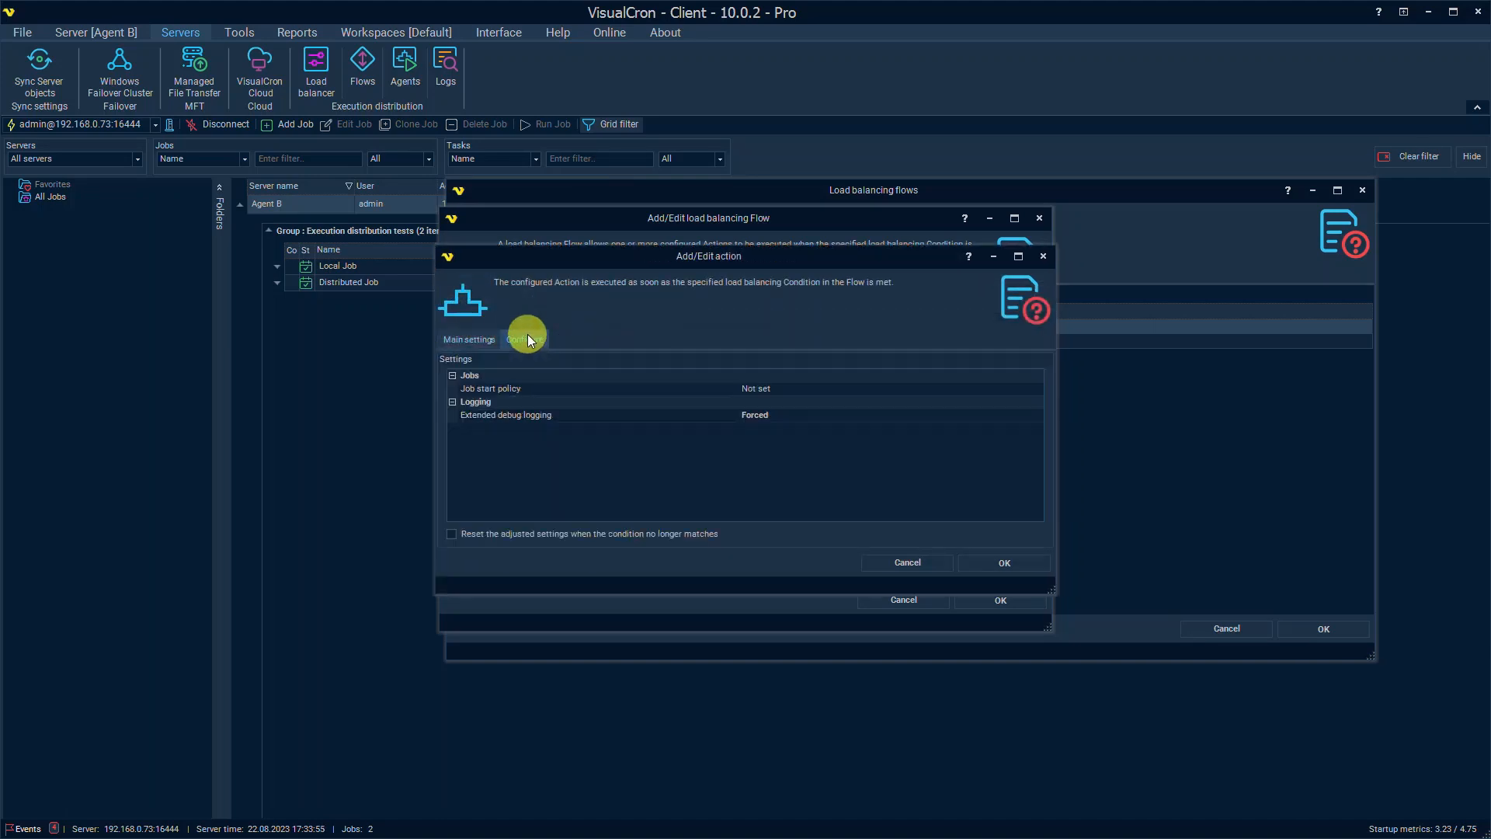
pyautogui.doubleClick(837, 387)
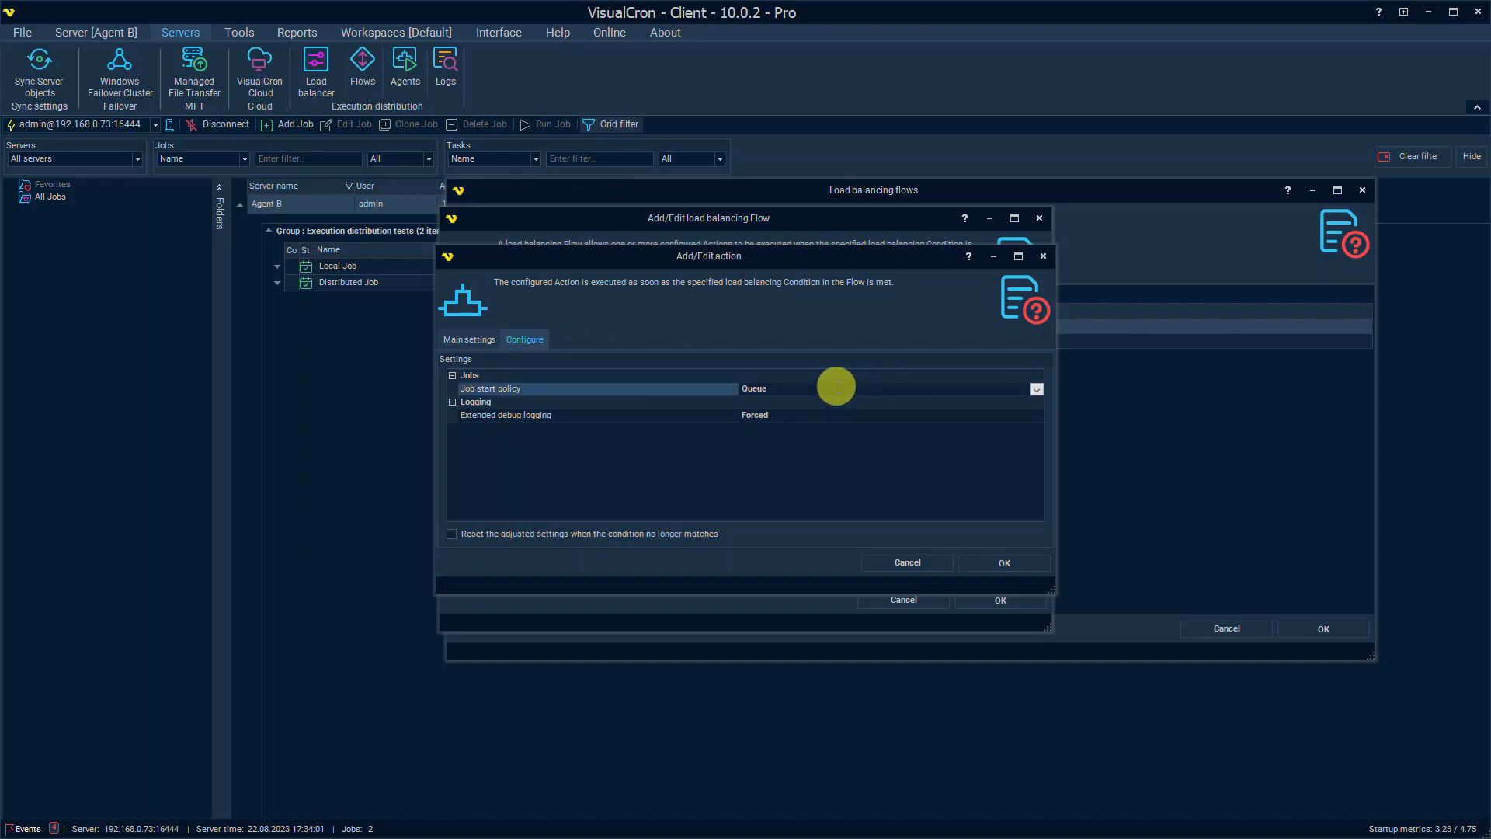
pyautogui.doubleClick(836, 386)
pyautogui.doubleClick(836, 387)
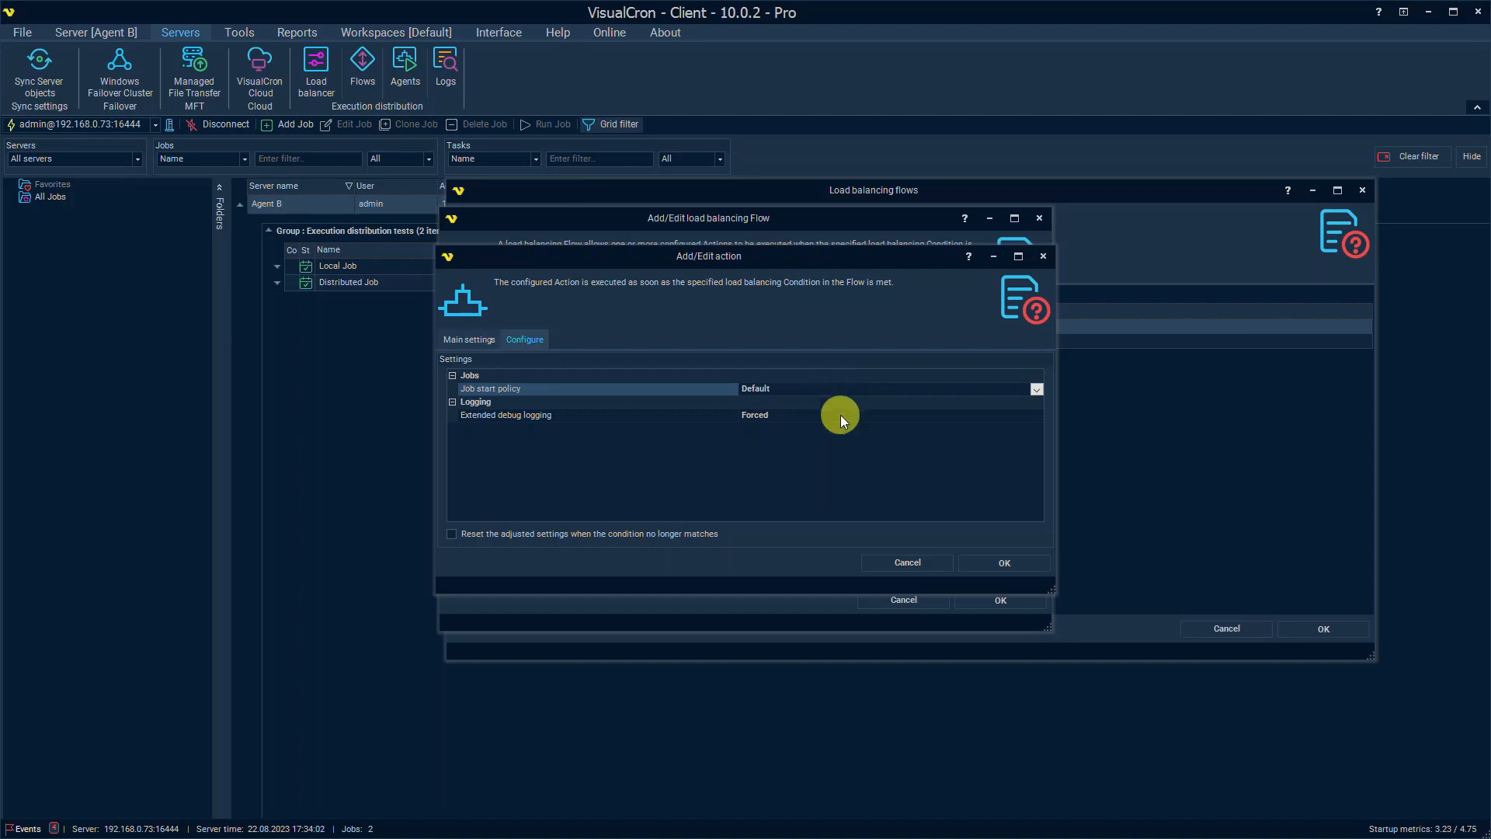
# Step: Toggle the reset-when-unmatched option, cancel the action, confirm the flow Active, and save with OK twice
pyautogui.click(841, 417)
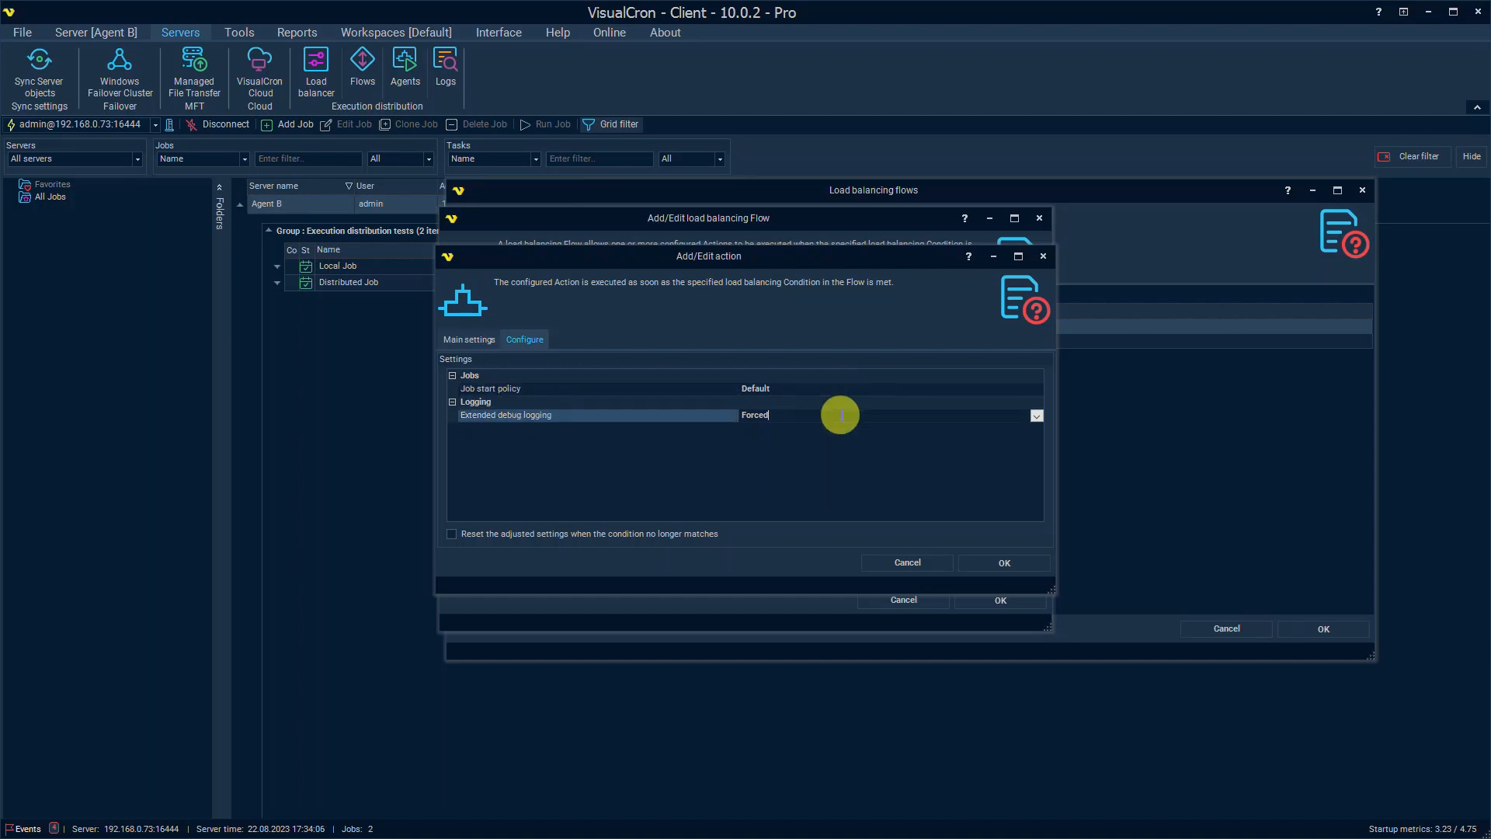
pyautogui.click(453, 535)
pyautogui.click(452, 534)
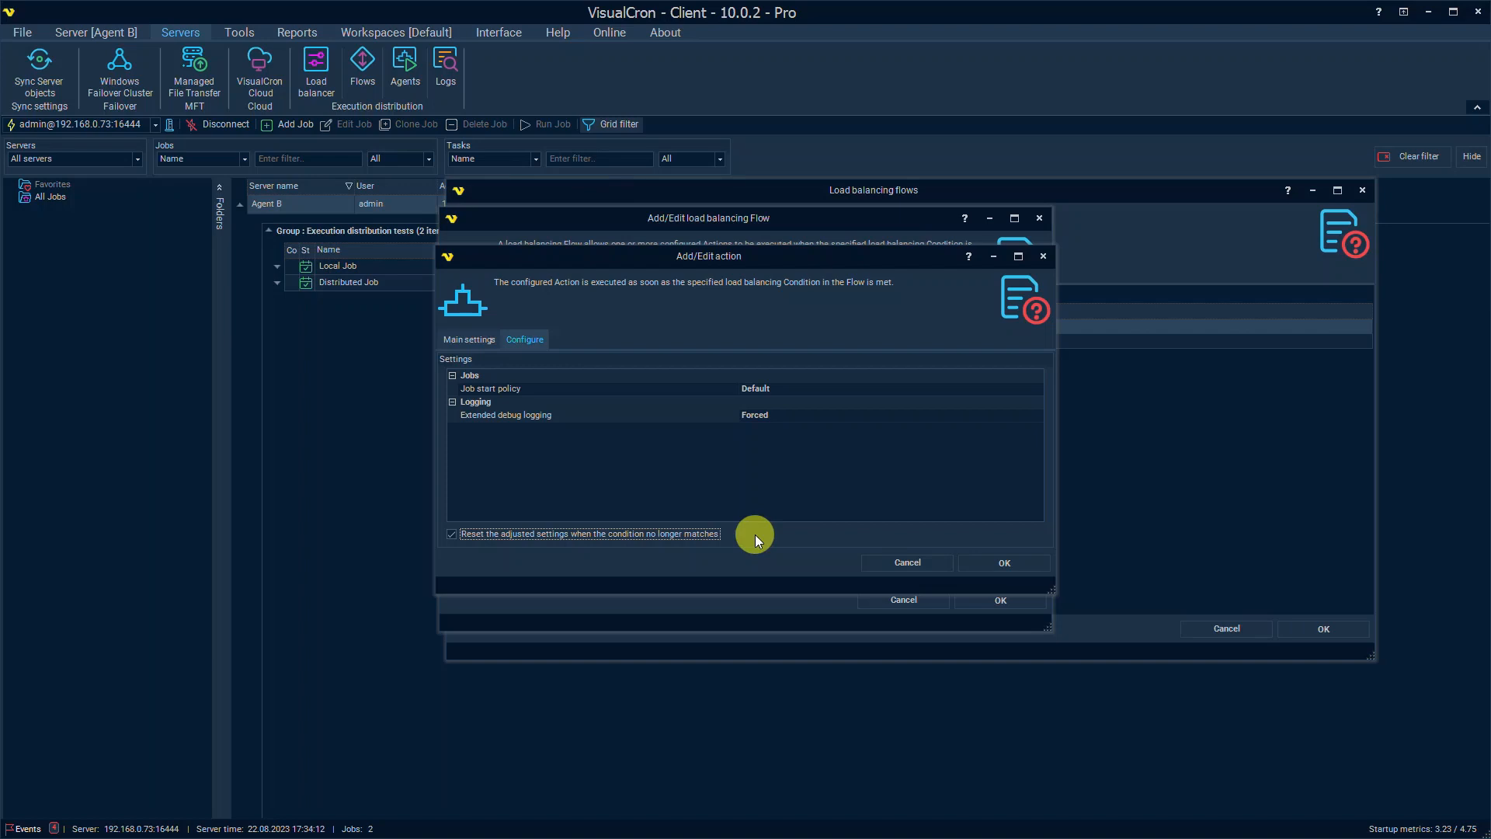
pyautogui.click(895, 562)
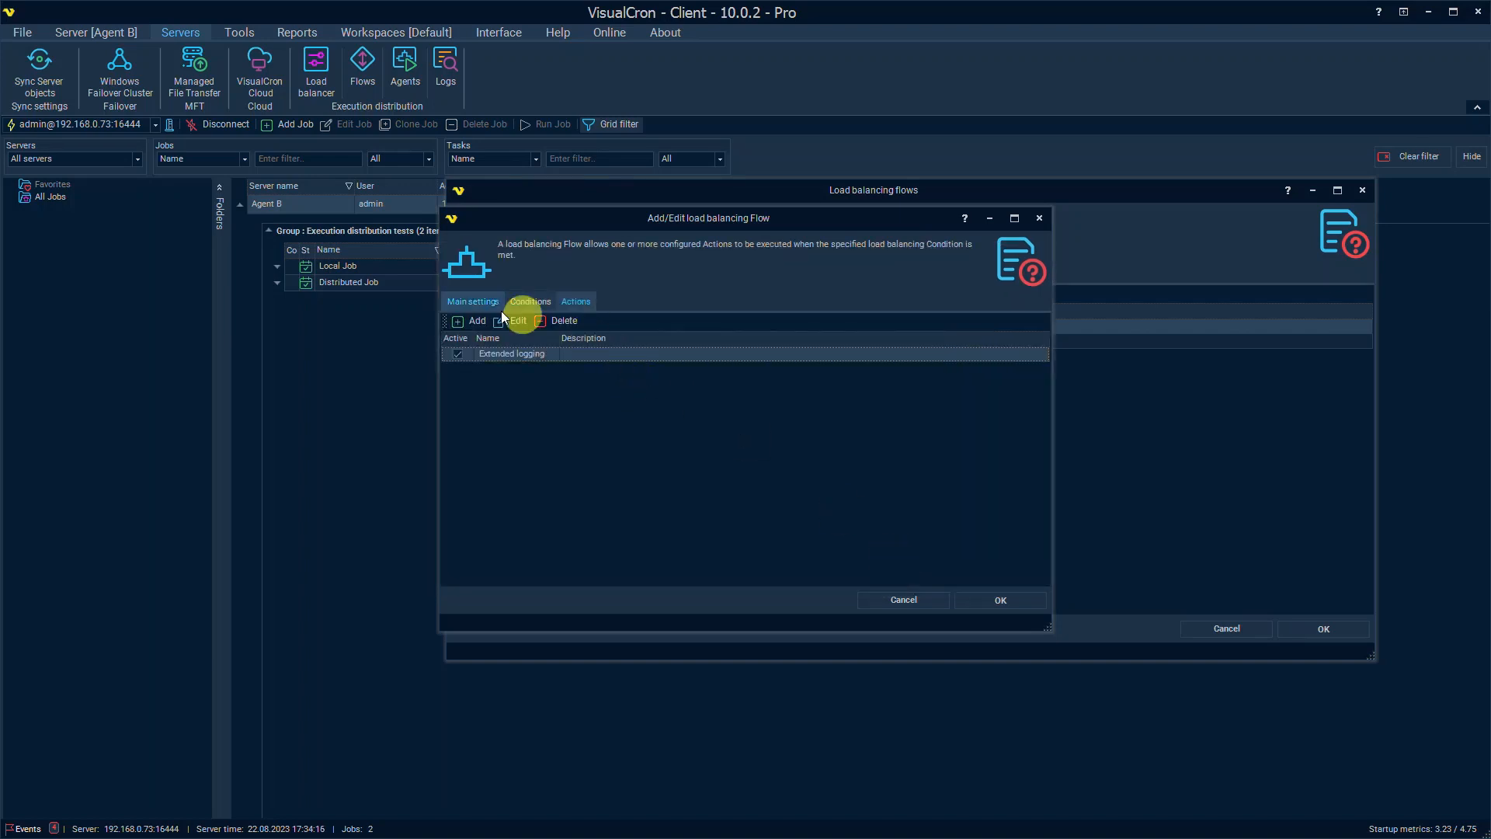
pyautogui.click(487, 306)
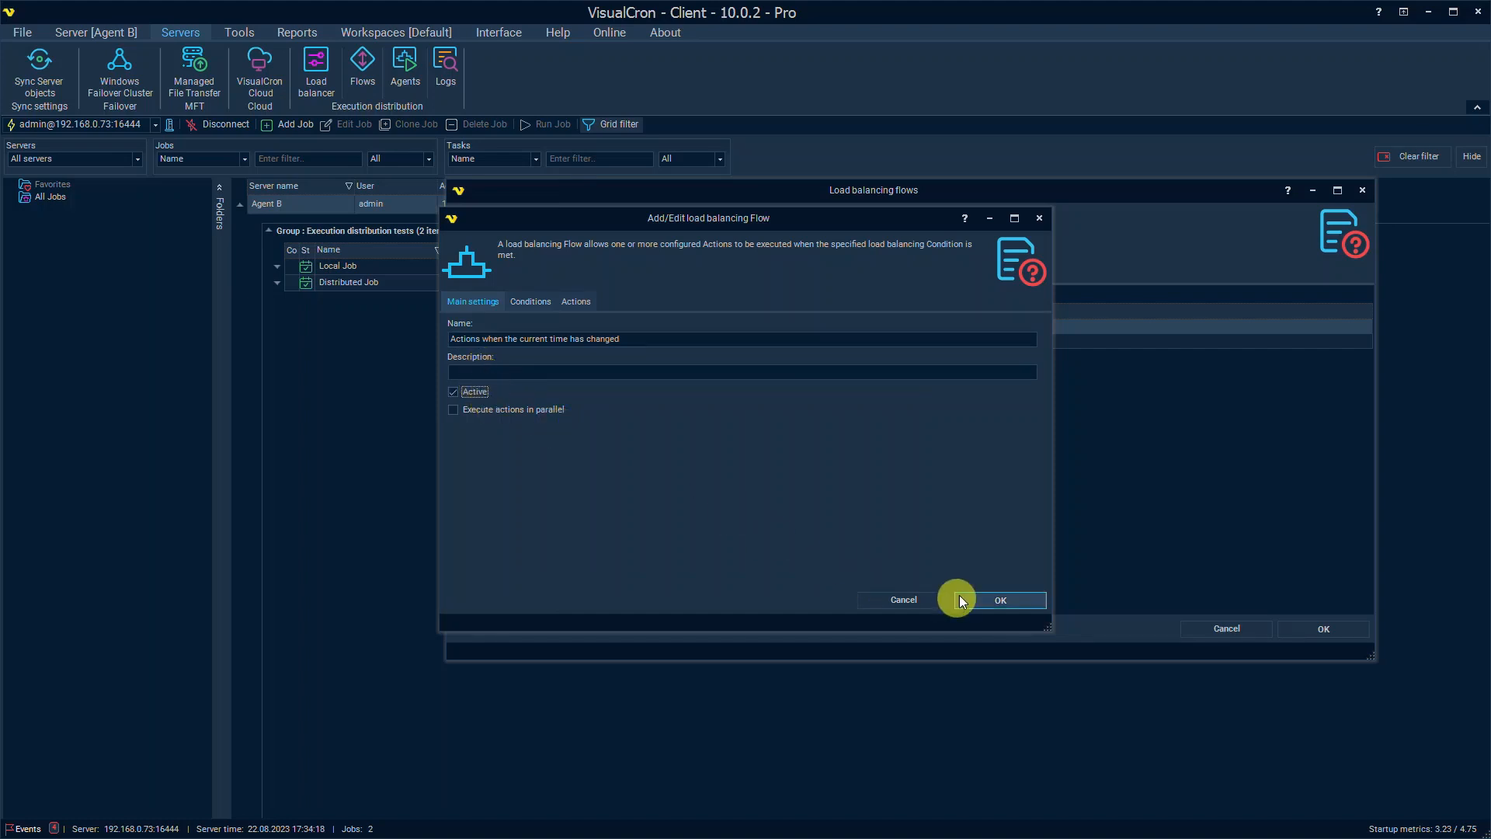
pyautogui.click(998, 600)
pyautogui.click(1336, 628)
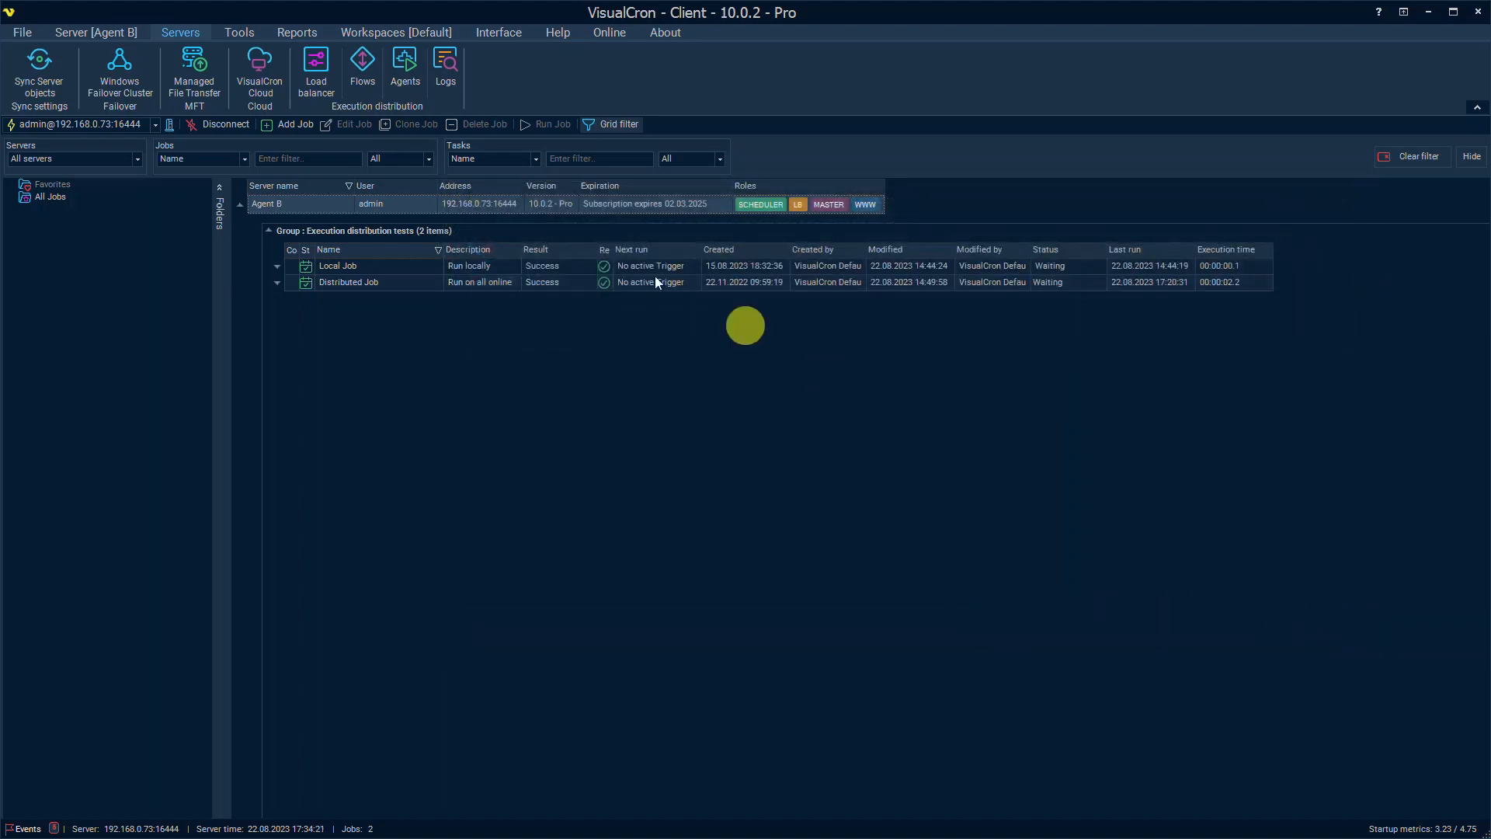
# Step: Reopen the Flows list on its Status tab, widened to read both flows' trigger states
pyautogui.click(361, 67)
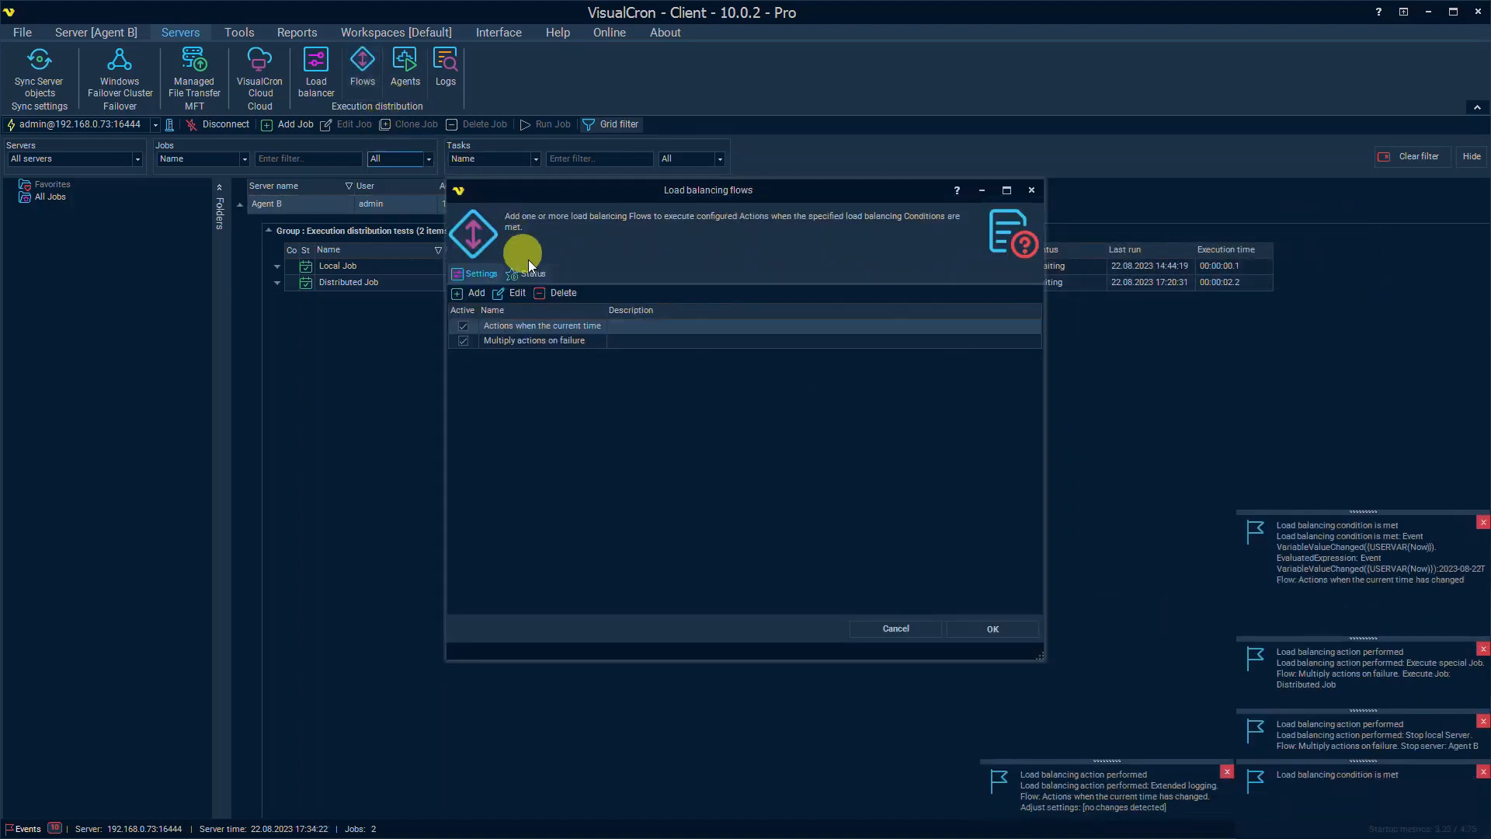
pyautogui.click(531, 274)
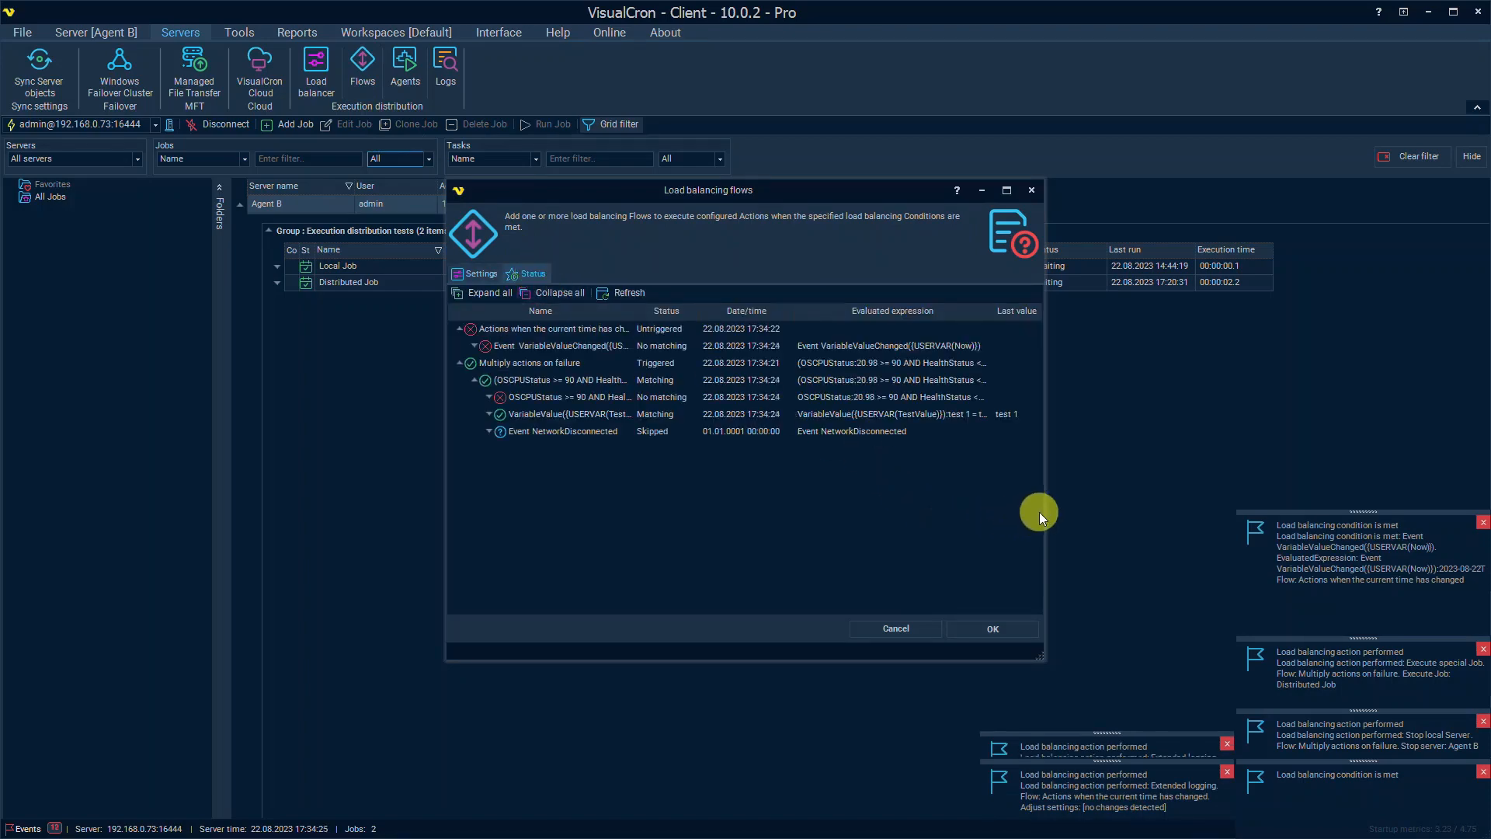
pyautogui.moveTo(1043, 511); pyautogui.dragTo(1207, 522)
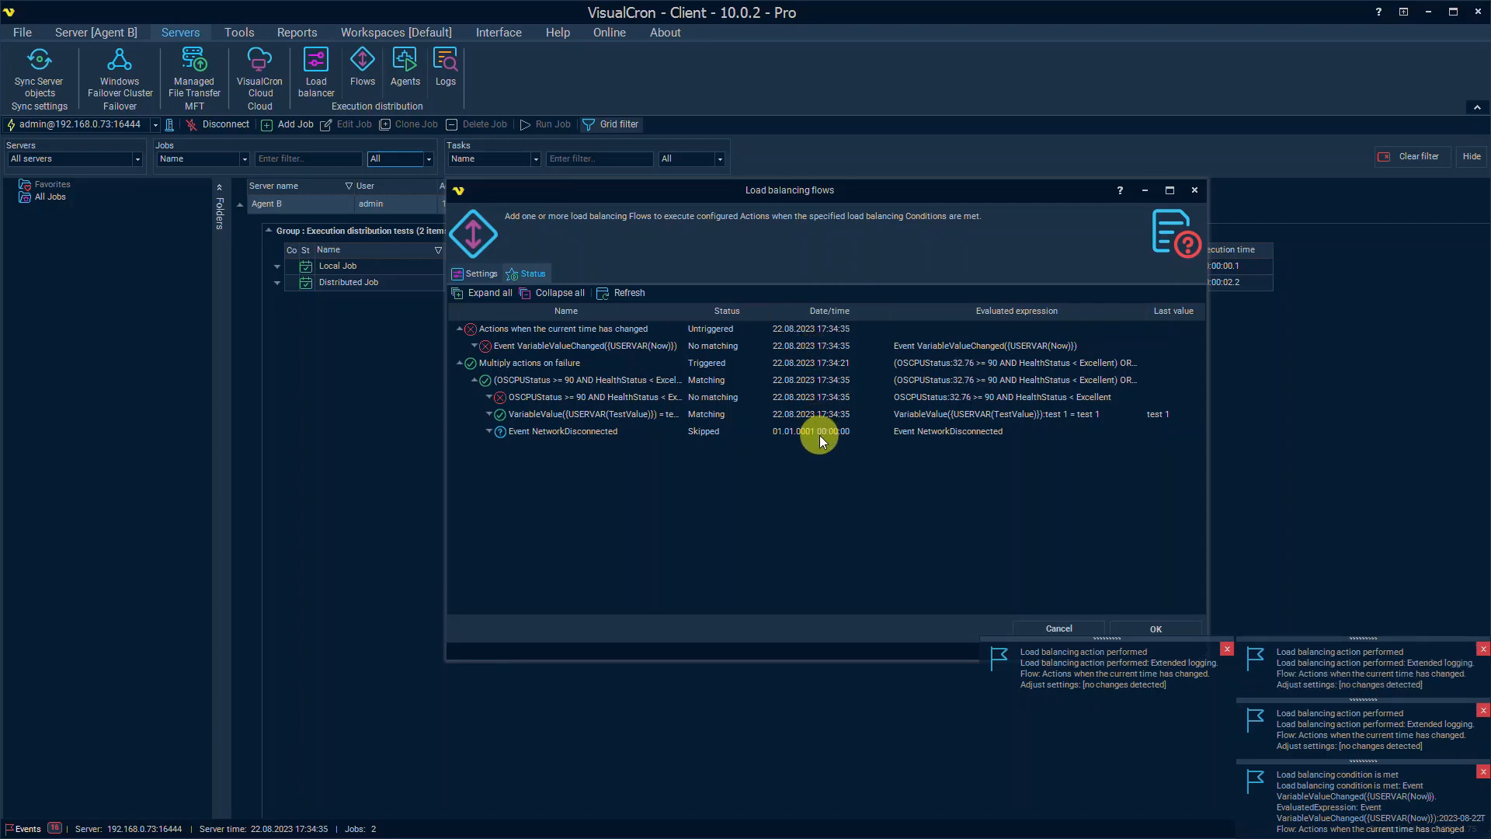
# Step: Close the flows window and mark all Events log entries as read
pyautogui.click(1054, 628)
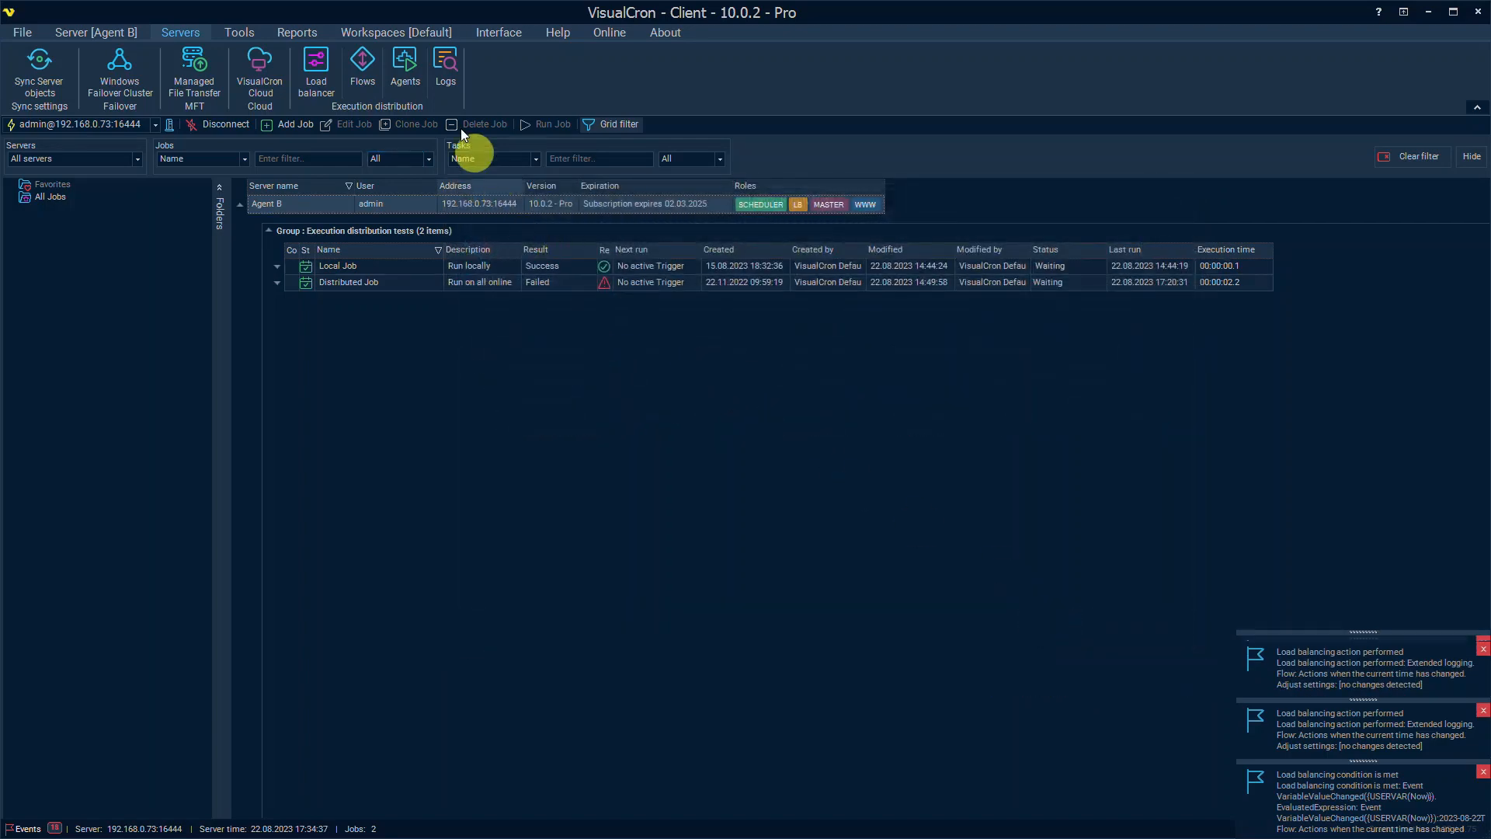
pyautogui.click(441, 72)
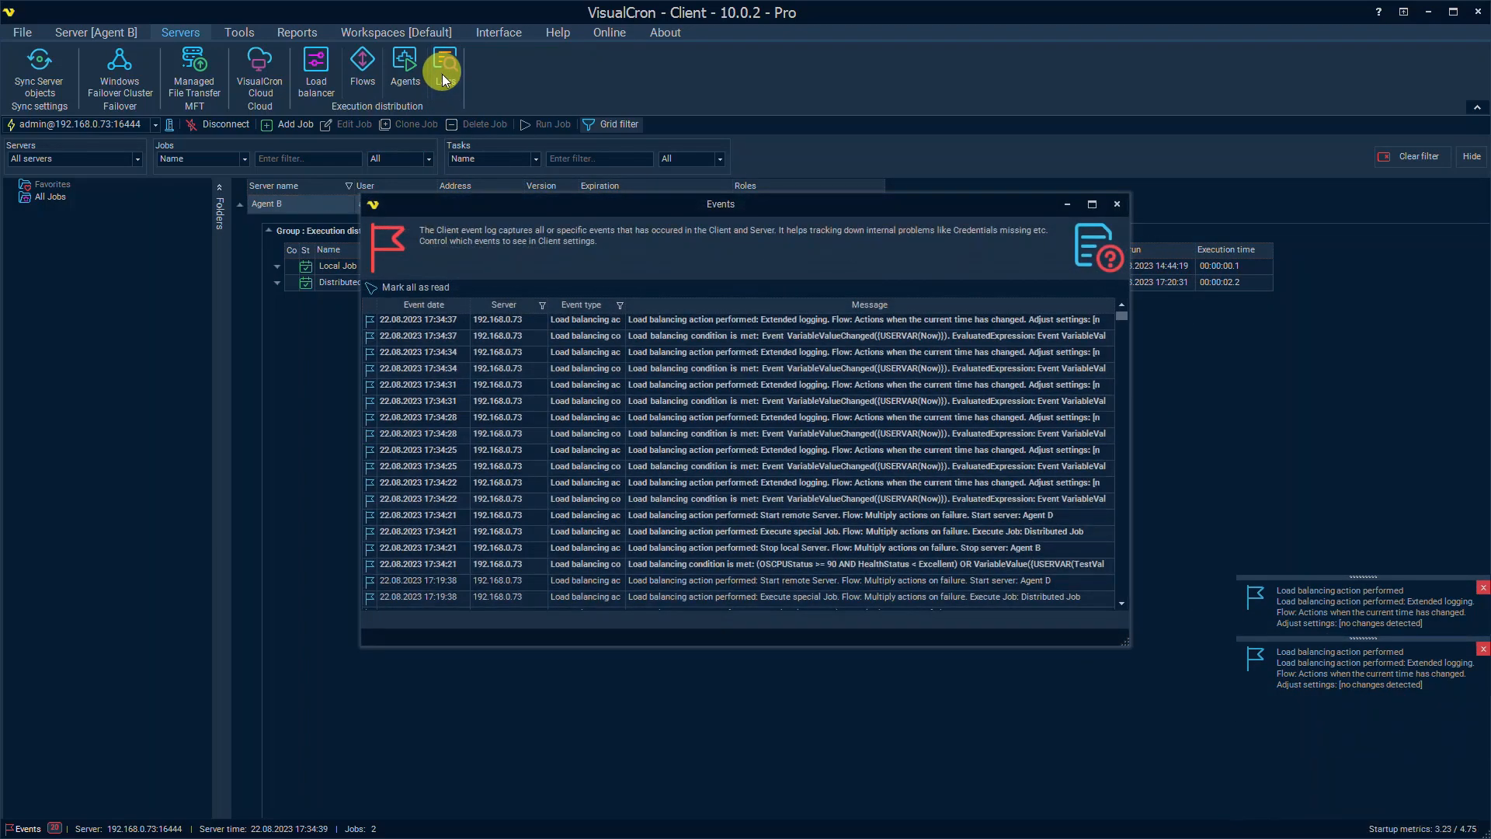
pyautogui.click(405, 288)
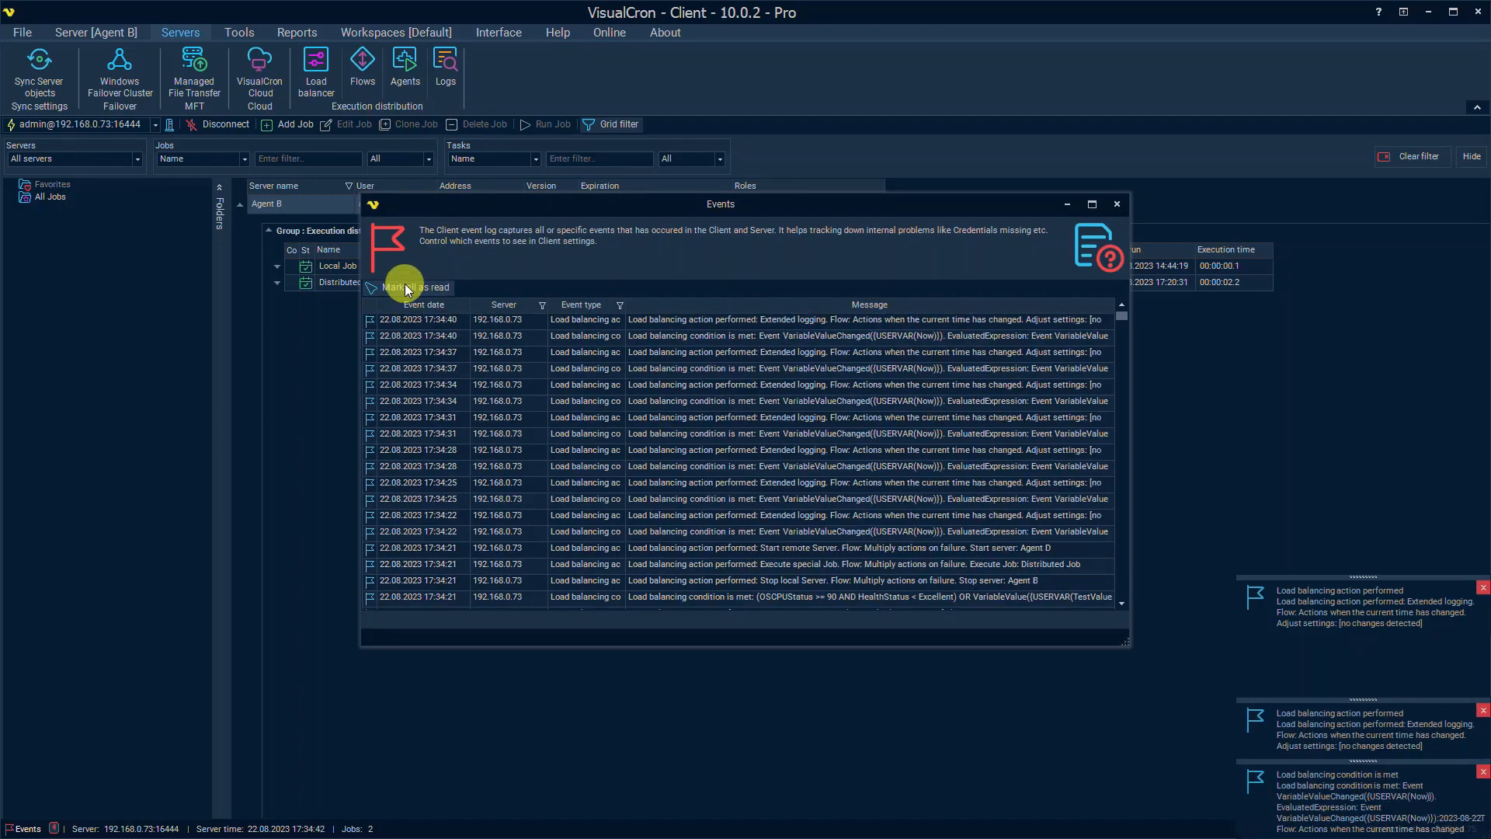
pyautogui.click(1117, 205)
# Step: Review the load balancing popup settings under Client settings > Client events, then cancel
pyautogui.click(19, 33)
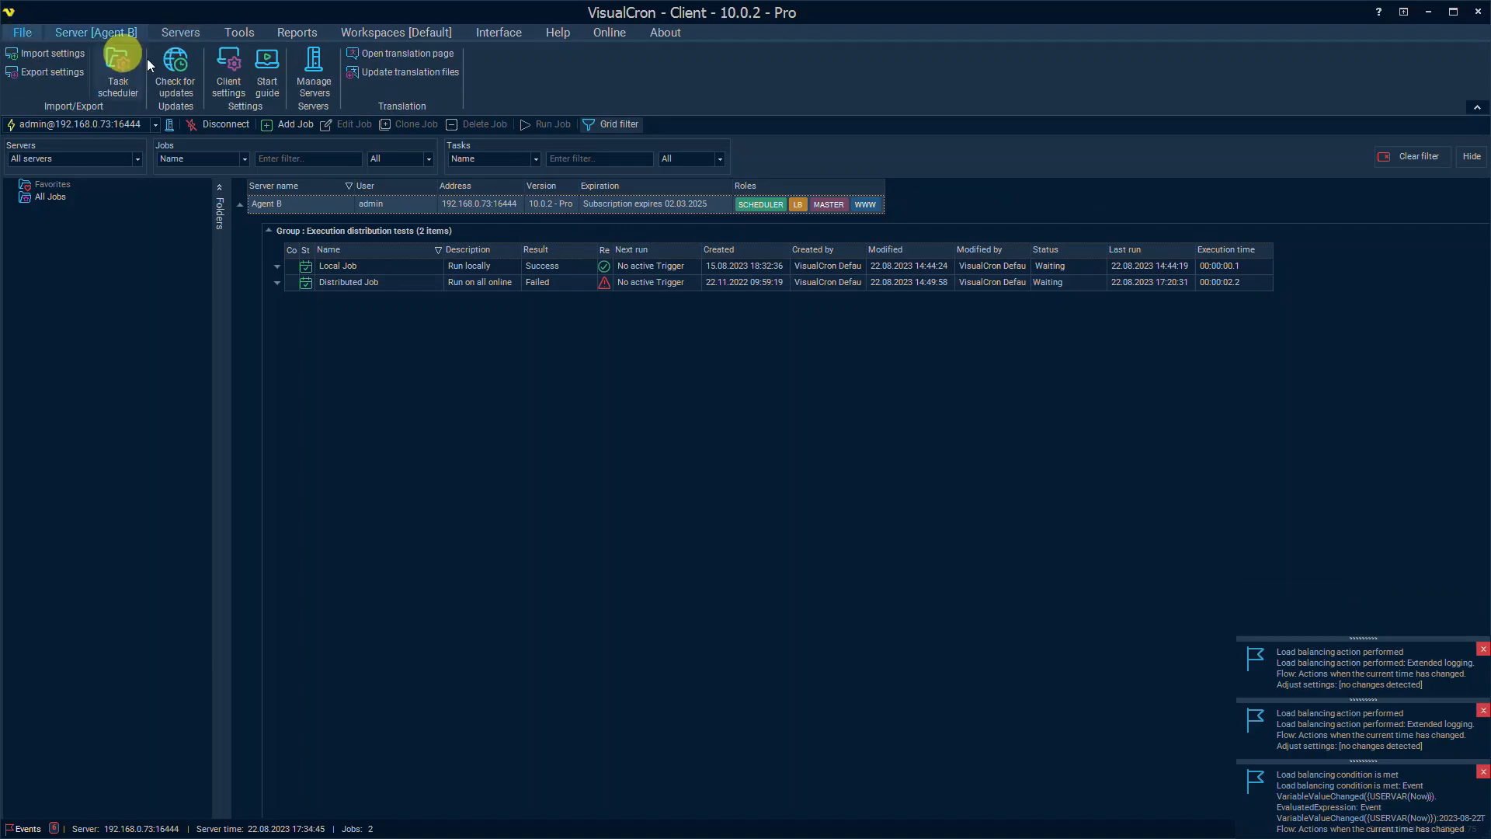
pyautogui.click(228, 66)
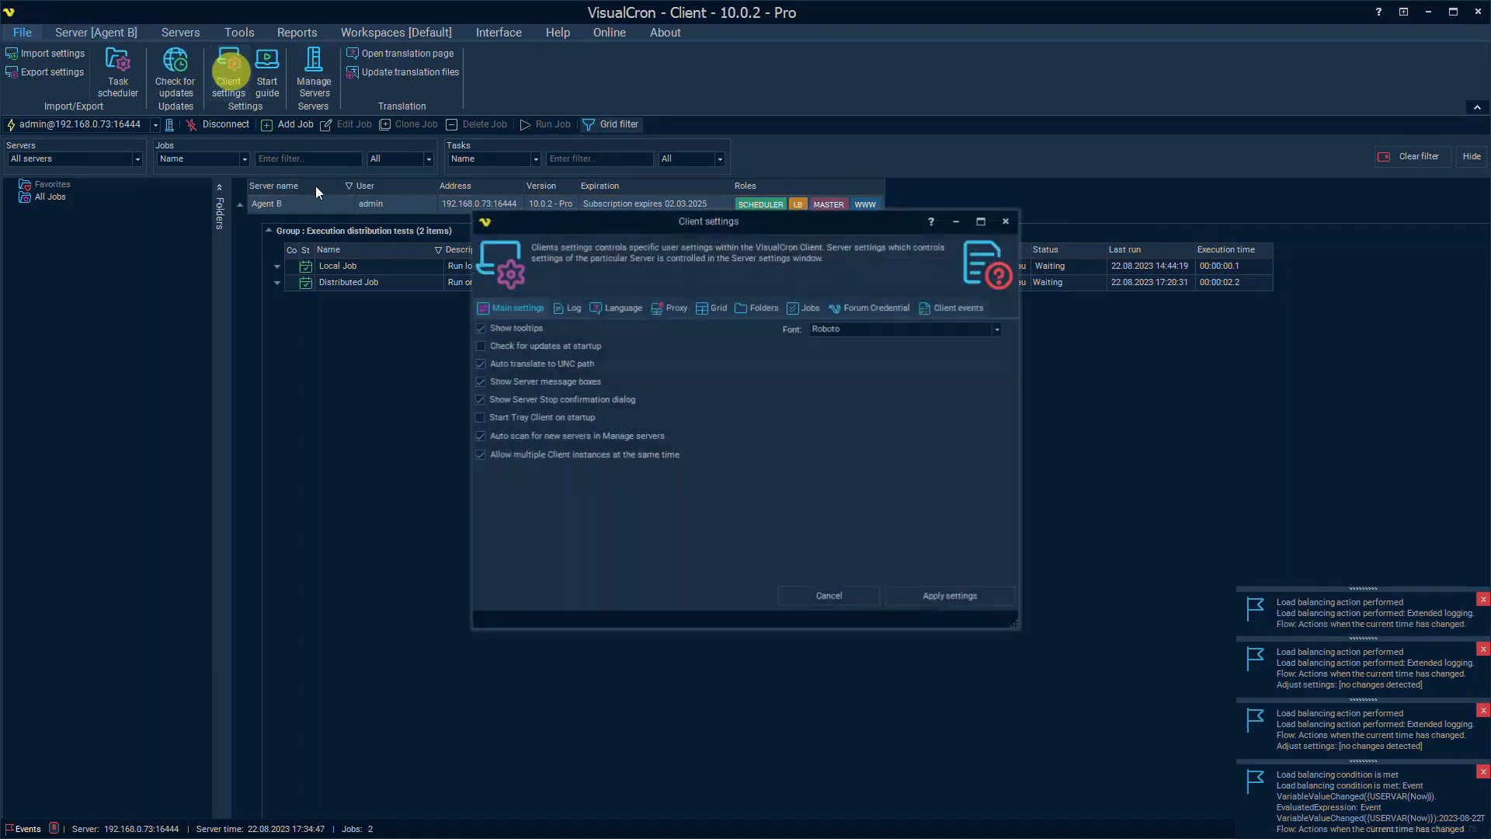
pyautogui.click(958, 309)
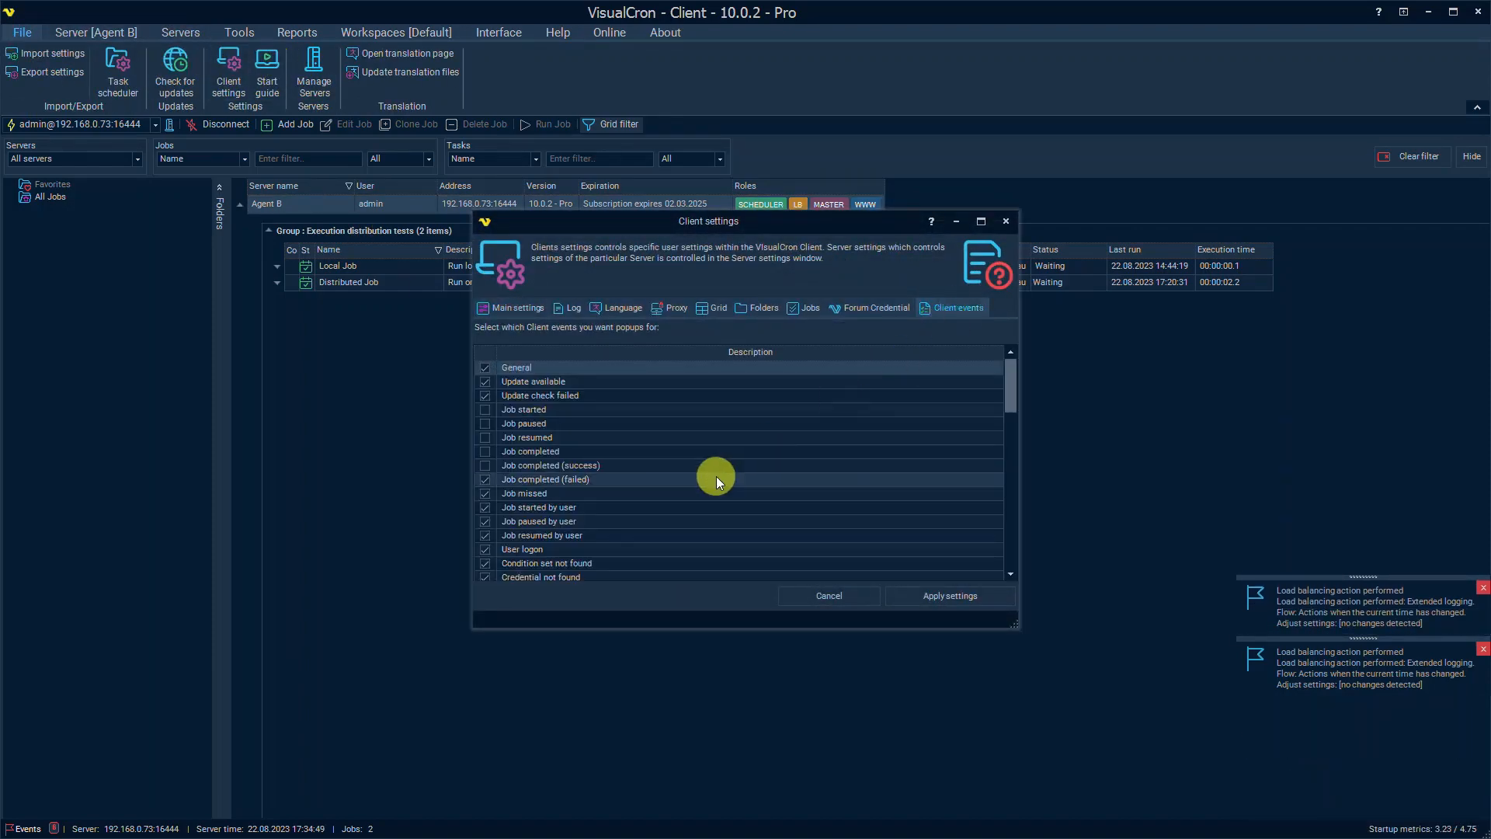
pyautogui.scroll(-10, 716, 477)
pyautogui.scroll(-1, 664, 543)
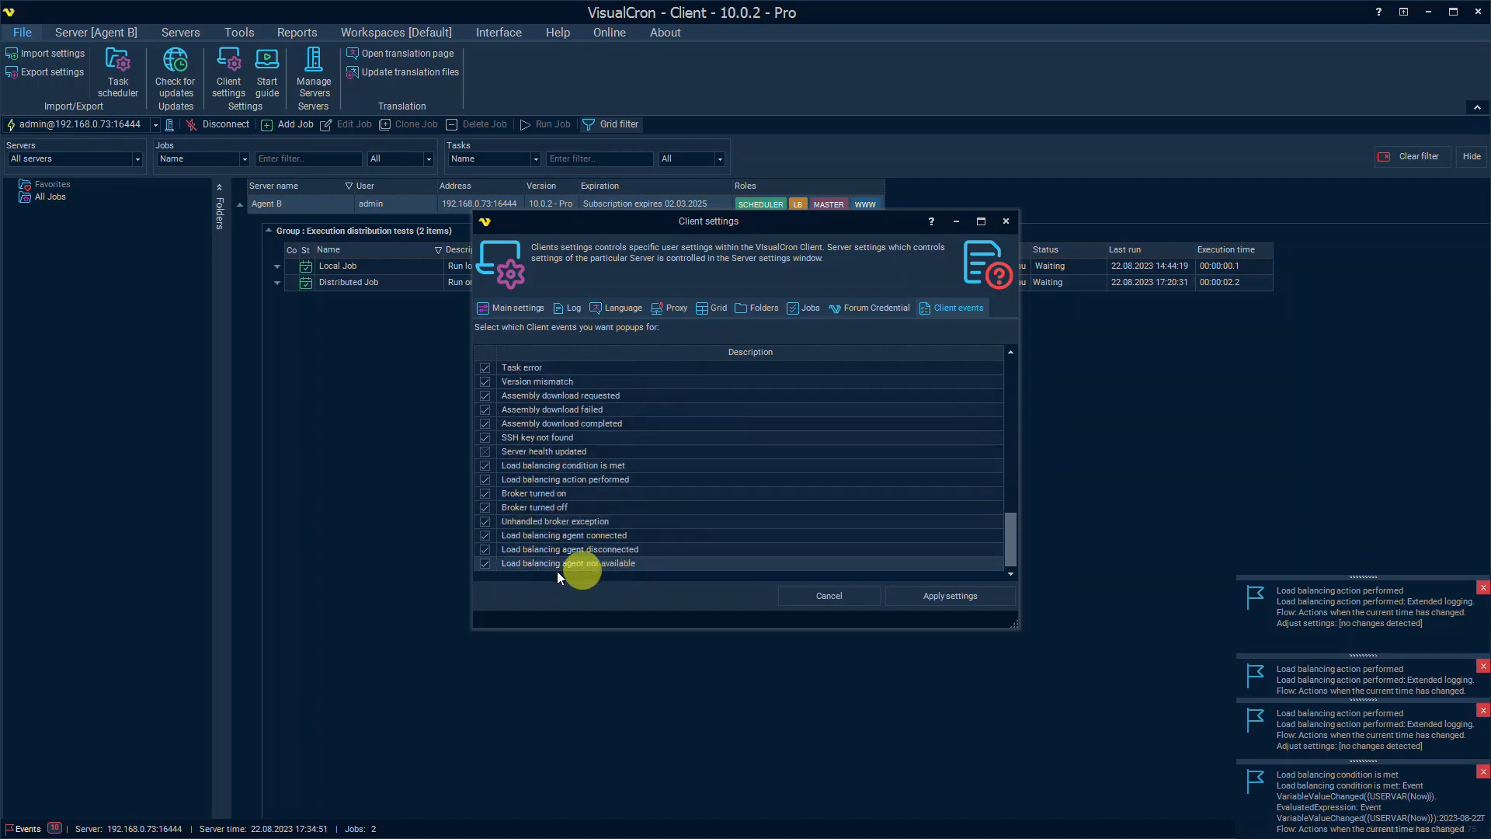
pyautogui.click(542, 466)
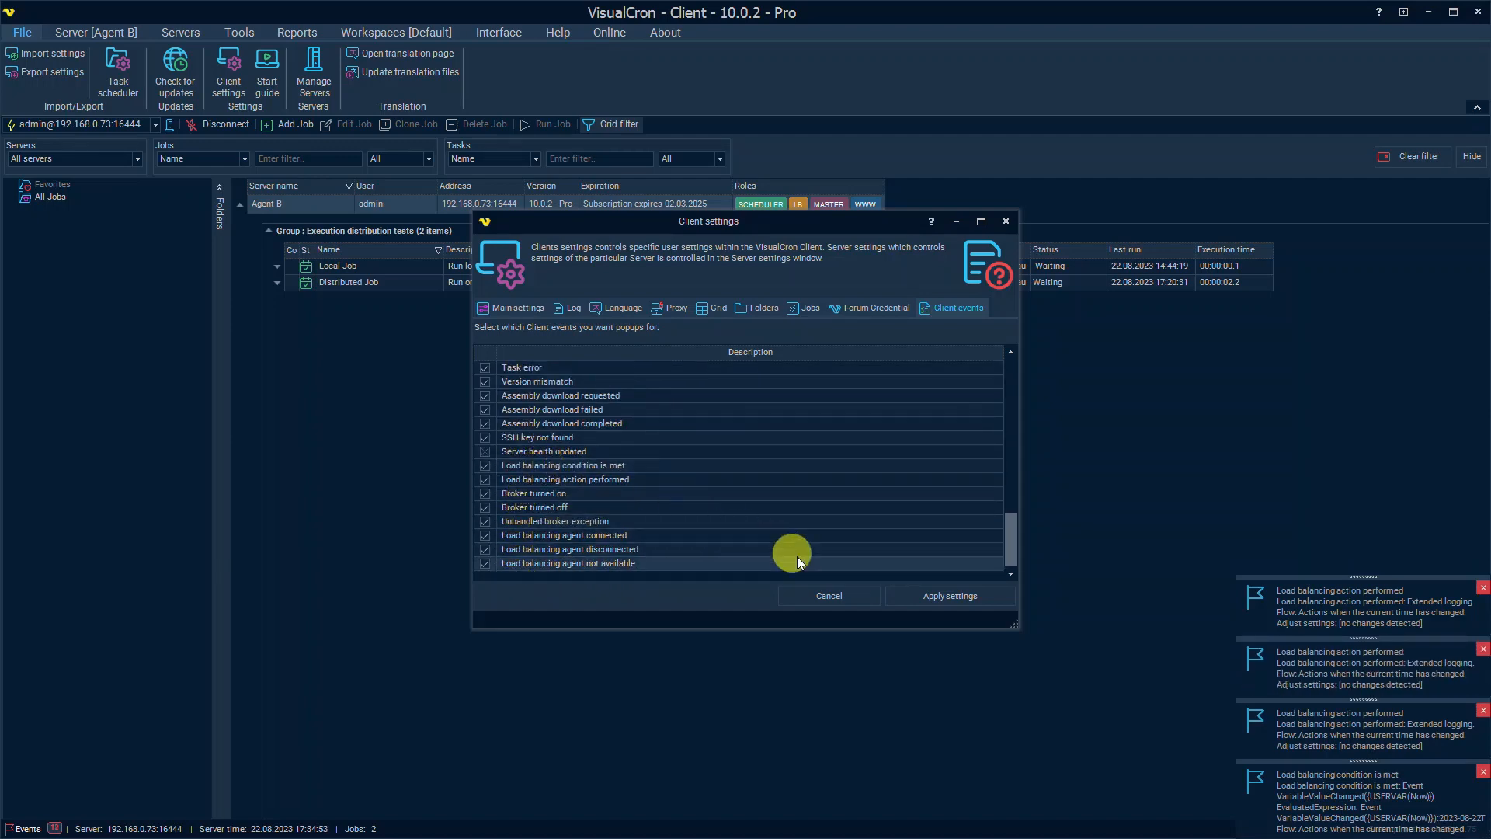
pyautogui.click(829, 595)
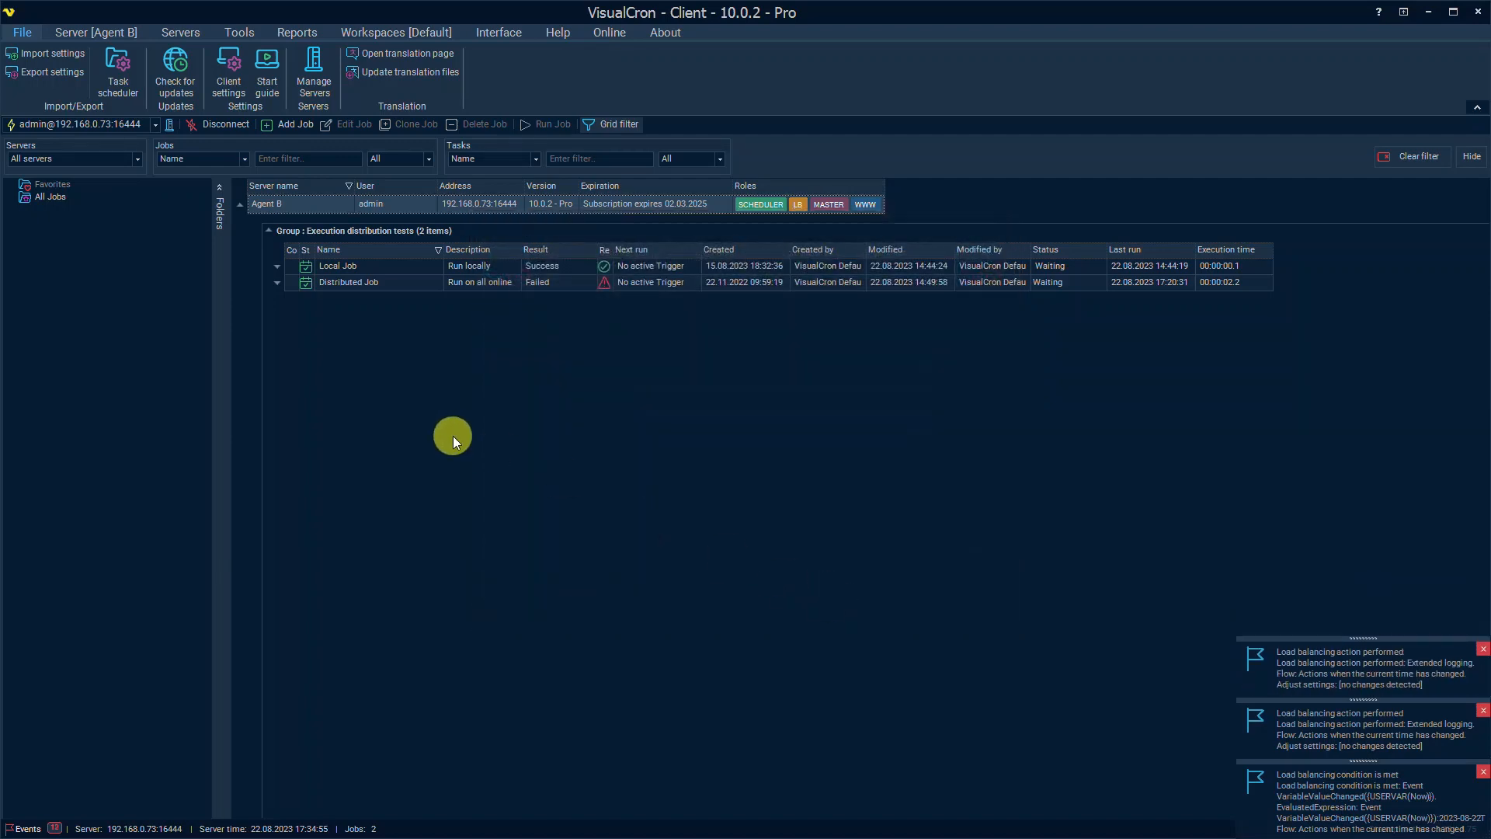